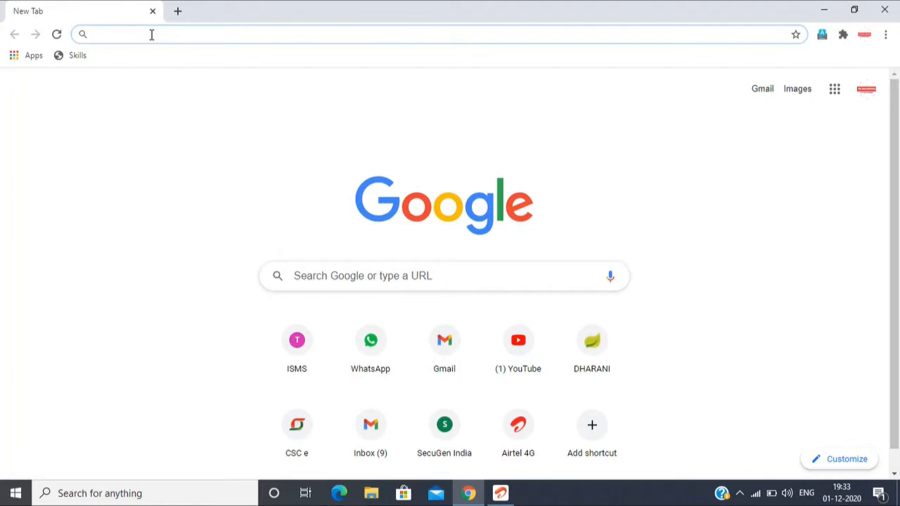
Step: Search the web for "school education telangana" and open the Telangana school education site
{"action": "type", "text": "sc"}
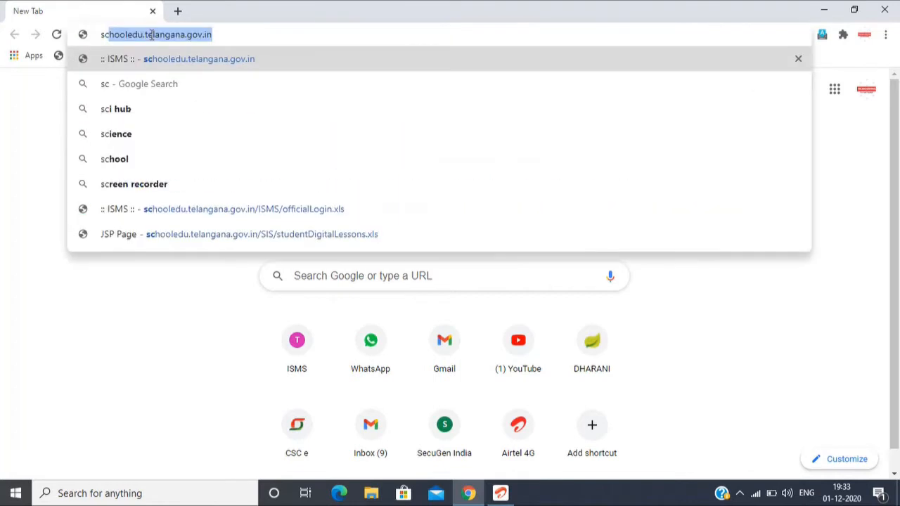
{"action": "type", "text": "hool e"}
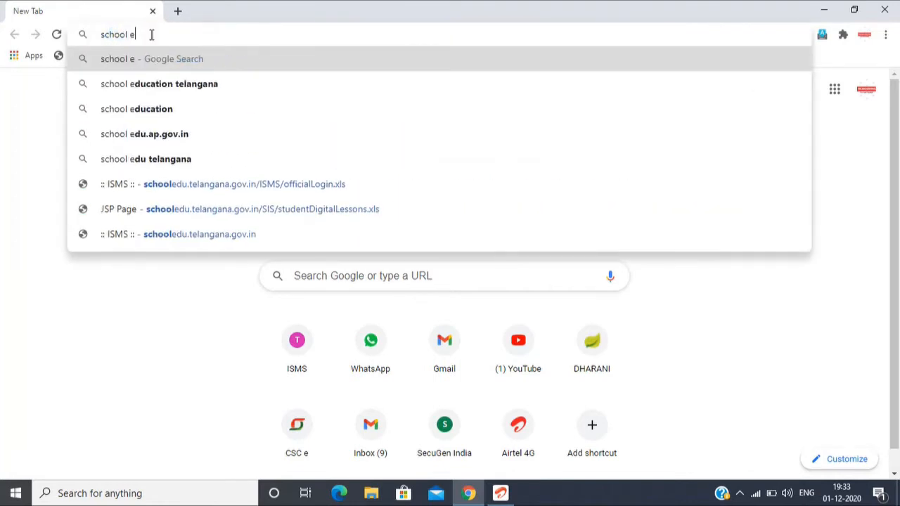
{"action": "type", "text": "ducation"}
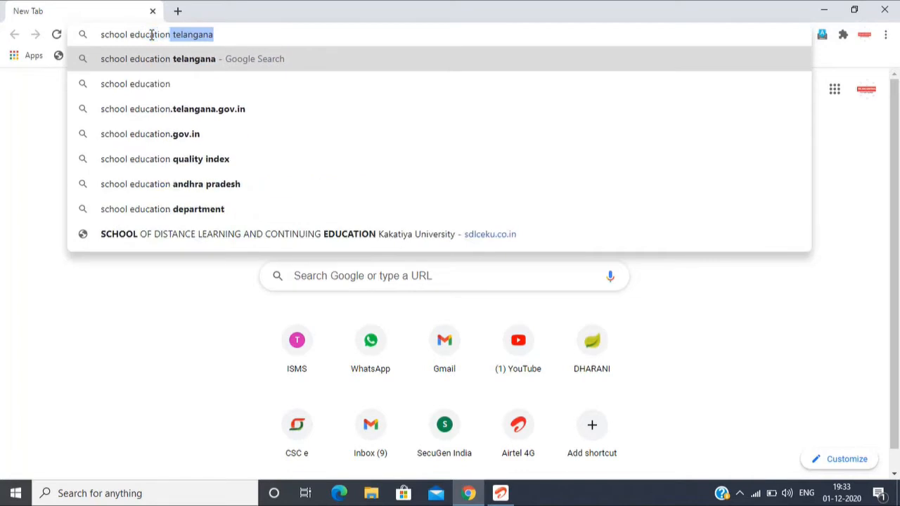
{"action": "type", "text": " te"}
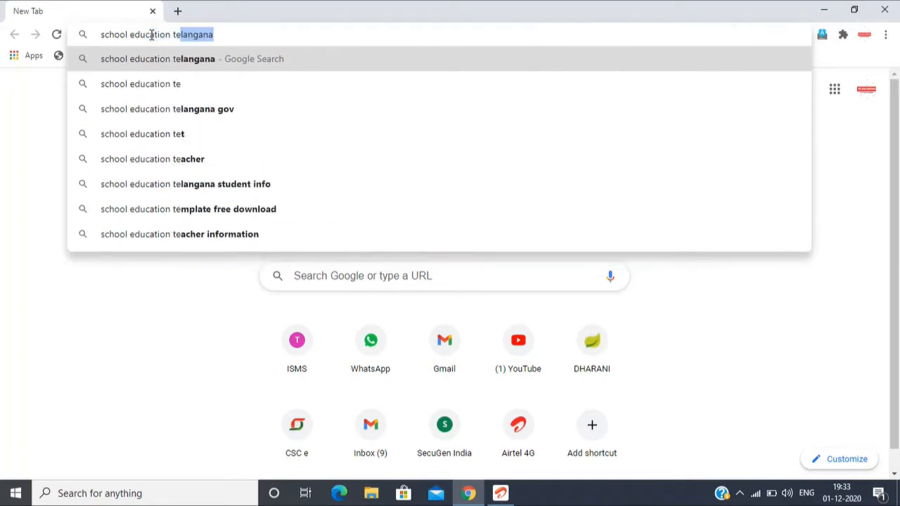
{"action": "key", "text": "Return"}
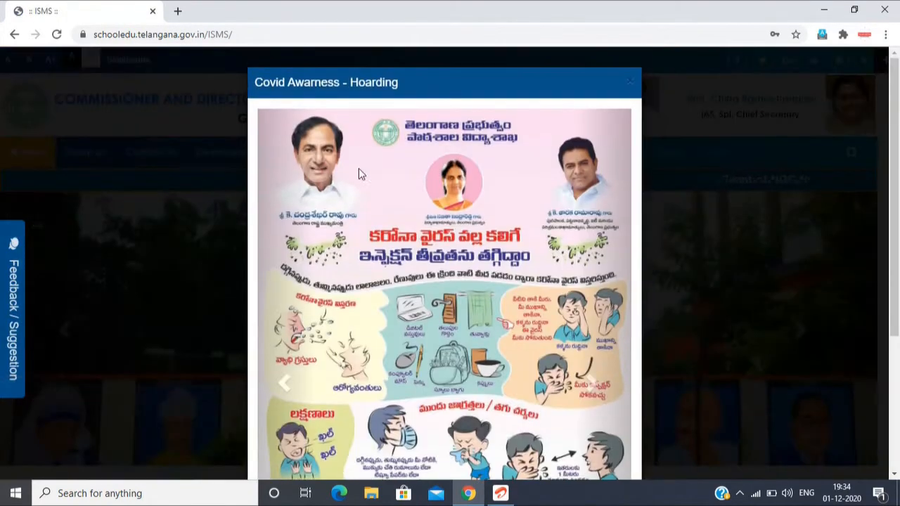
Step: Dismiss the Covid awareness notice and open the school education site's login page
{"action": "left_click", "coordinate": [630, 84]}
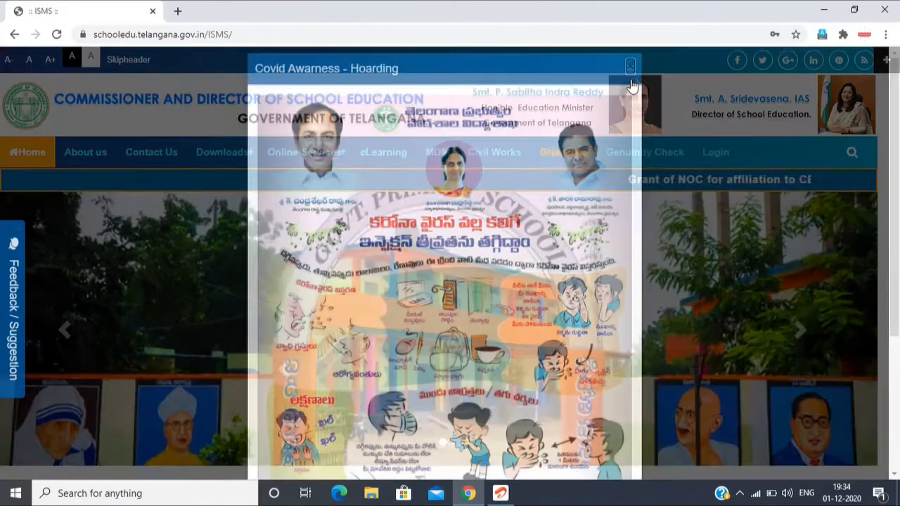
{"action": "left_click", "coordinate": [717, 155]}
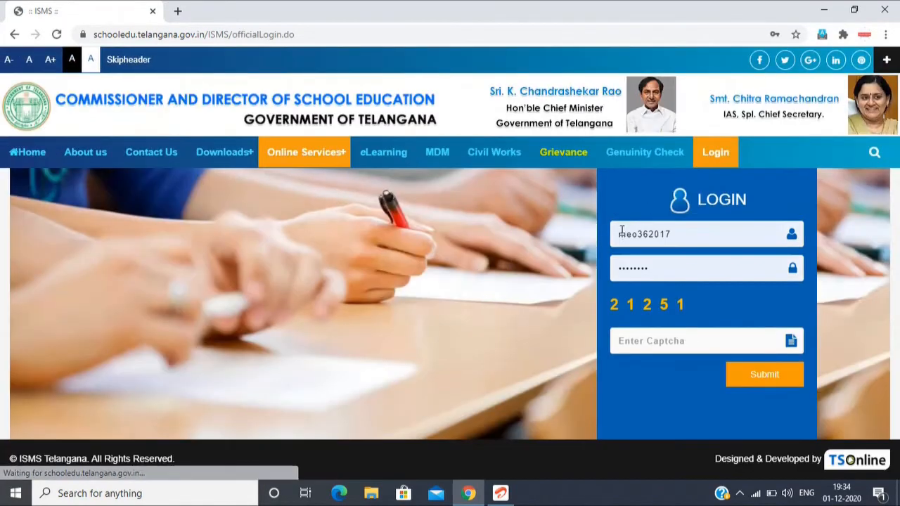
Step: Replace the prefilled user name with the school's login ID
{"action": "left_click", "coordinate": [680, 233]}
{"action": "key", "text": "BackSpace"}
{"action": "key", "text": "BackSpace"}
{"action": "key", "text": "BackSpace"}
{"action": "key", "text": "BackSpace"}
{"action": "key", "text": "BackSpace"}
{"action": "key", "text": "BackSpace"}
{"action": "key", "text": "BackSpace"}
{"action": "key", "text": "BackSpace"}
{"action": "key", "text": "BackSpace"}
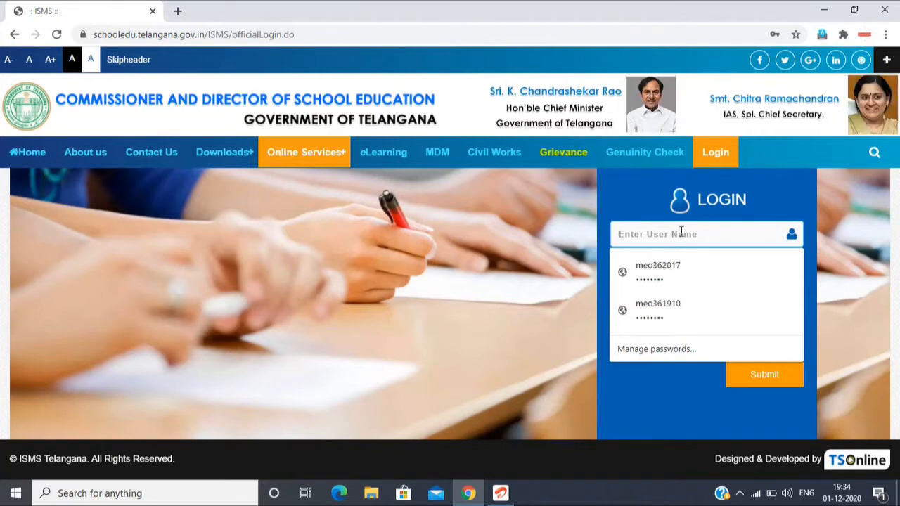
{"action": "type", "text": "3620"}
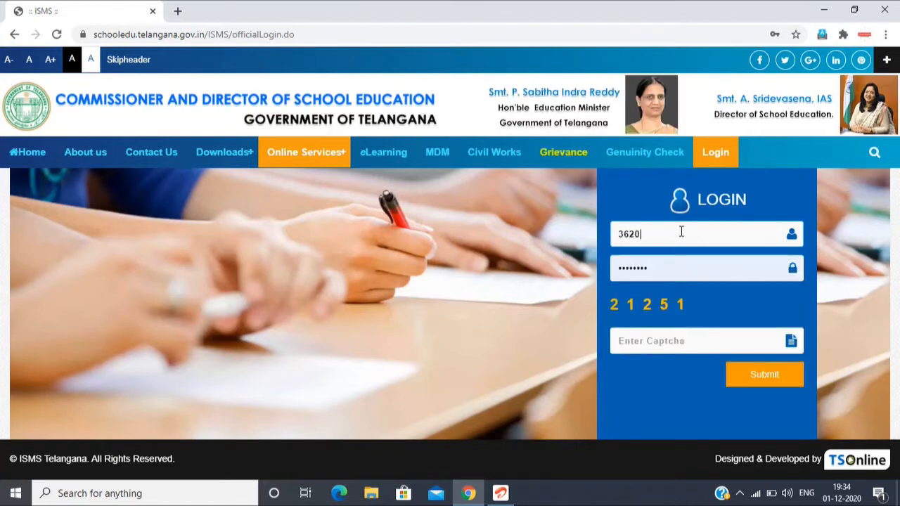
{"action": "type", "text": "17"}
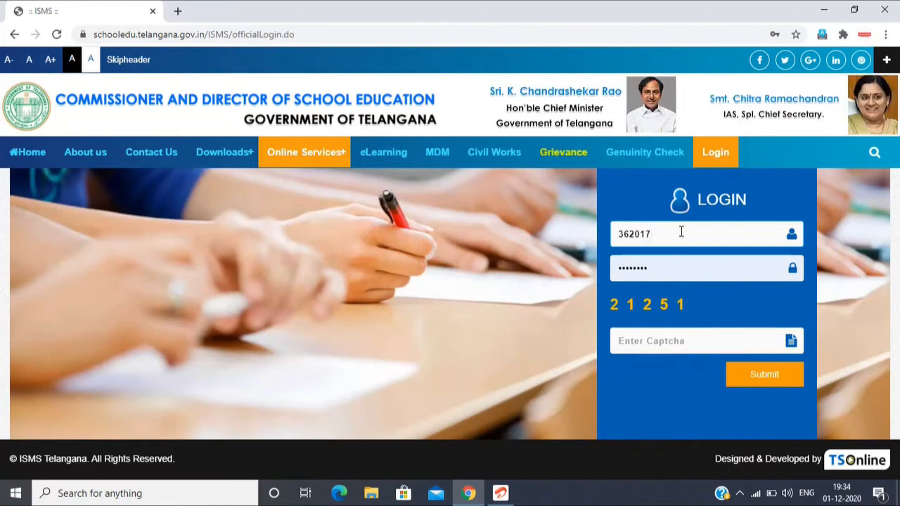
{"action": "type", "text": "0160"}
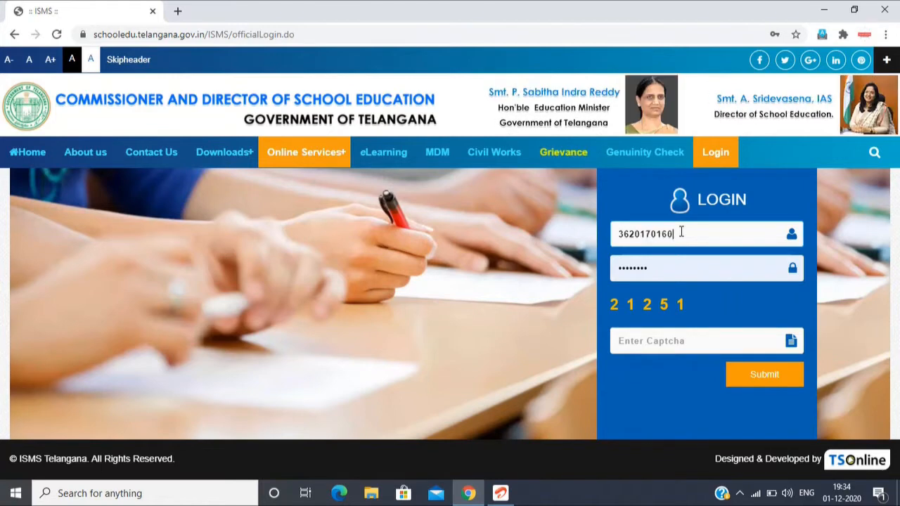
{"action": "type", "text": "1"}
Step: Replace the prefilled password with the school's account password
{"action": "left_click", "coordinate": [668, 270]}
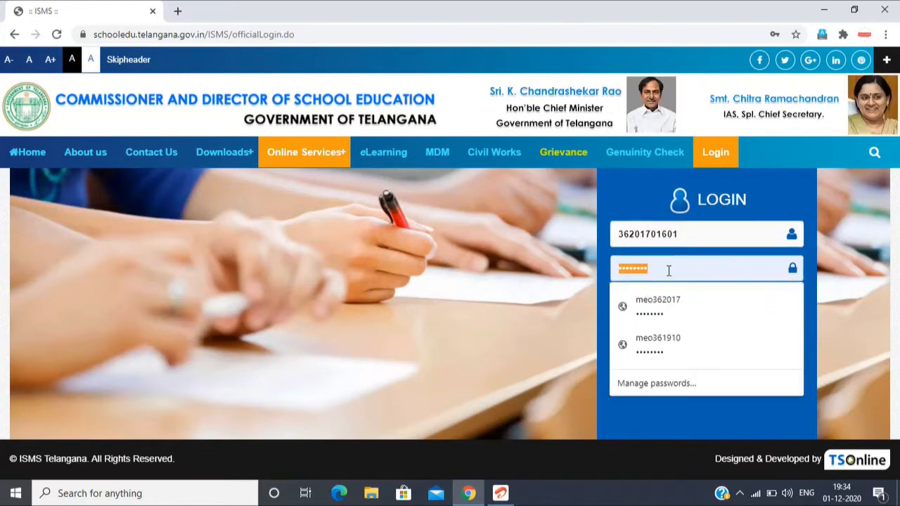
{"action": "key", "text": "BackSpace"}
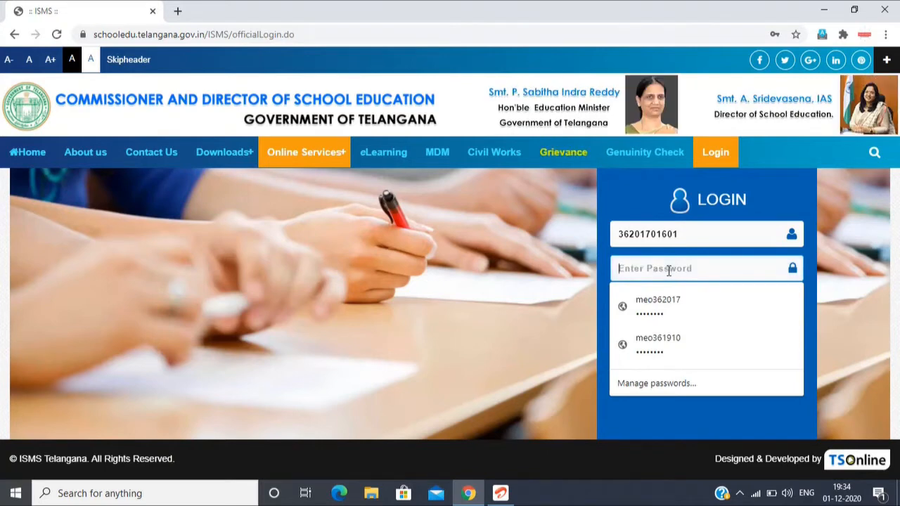
{"action": "type", "text": "••"}
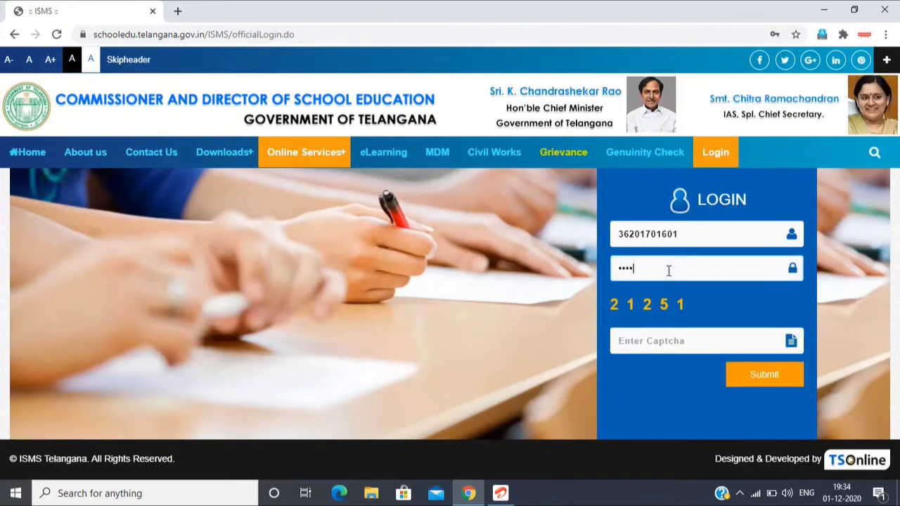
{"action": "type", "text": "••••"}
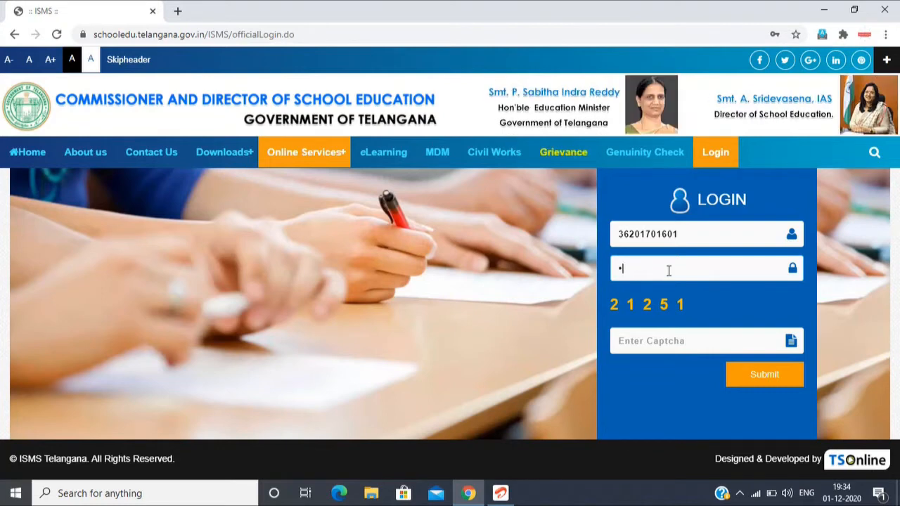
{"action": "key", "text": "BackSpace"}
{"action": "type", "text": "•"}
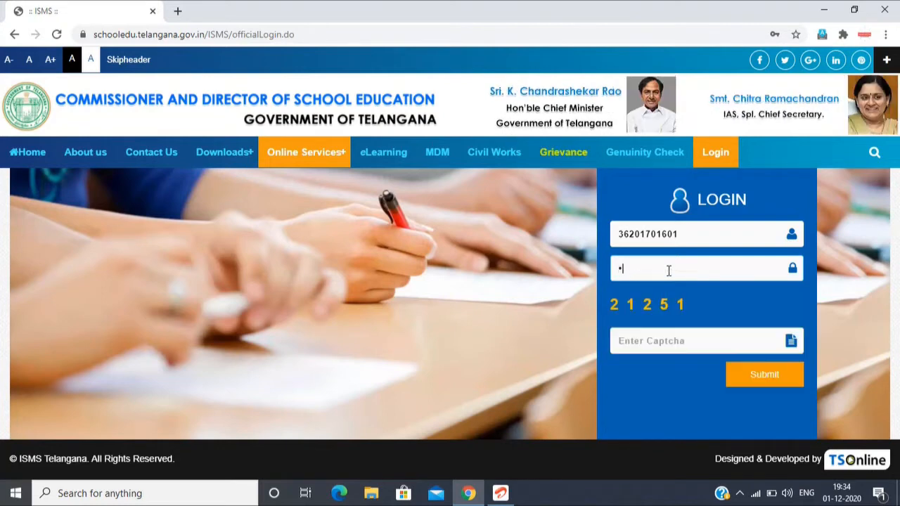
{"action": "type", "text": "••"}
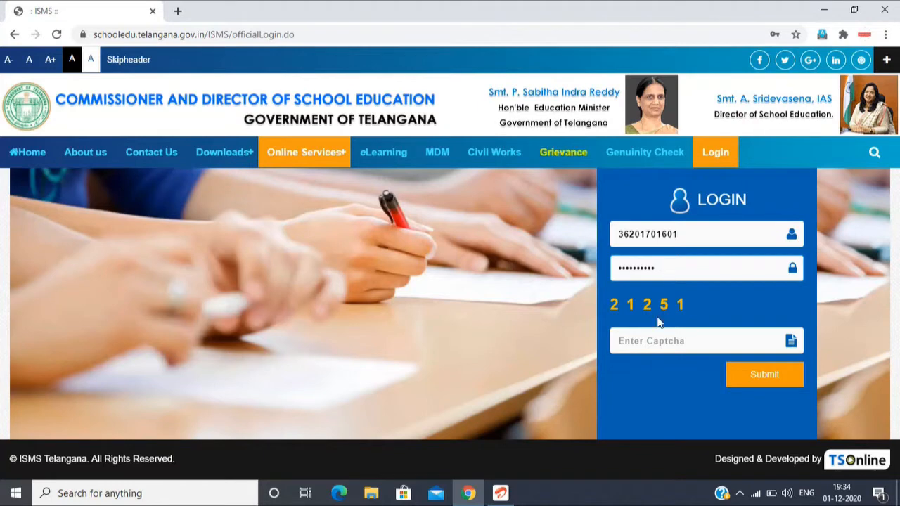
Step: Enter the displayed captcha, submit the login and dismiss the offer to save the password
{"action": "left_click", "coordinate": [648, 342]}
{"action": "type", "text": "21"}
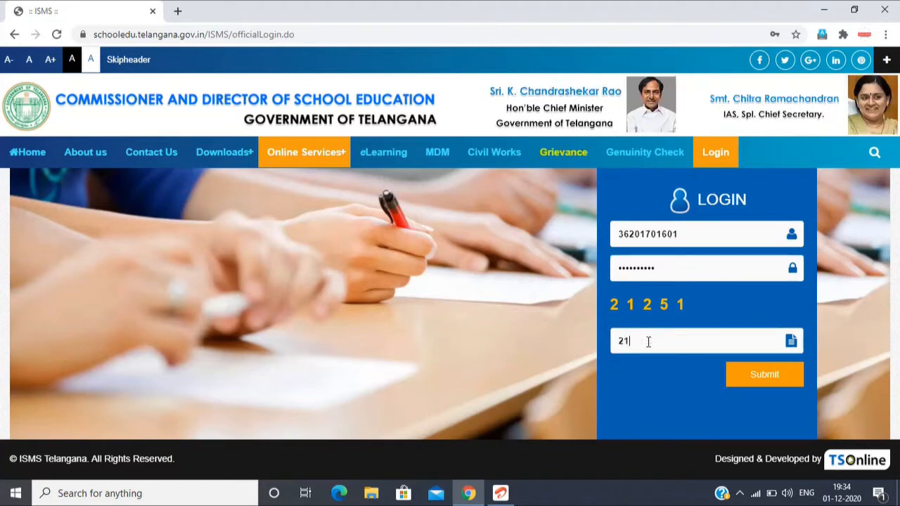
{"action": "type", "text": "251"}
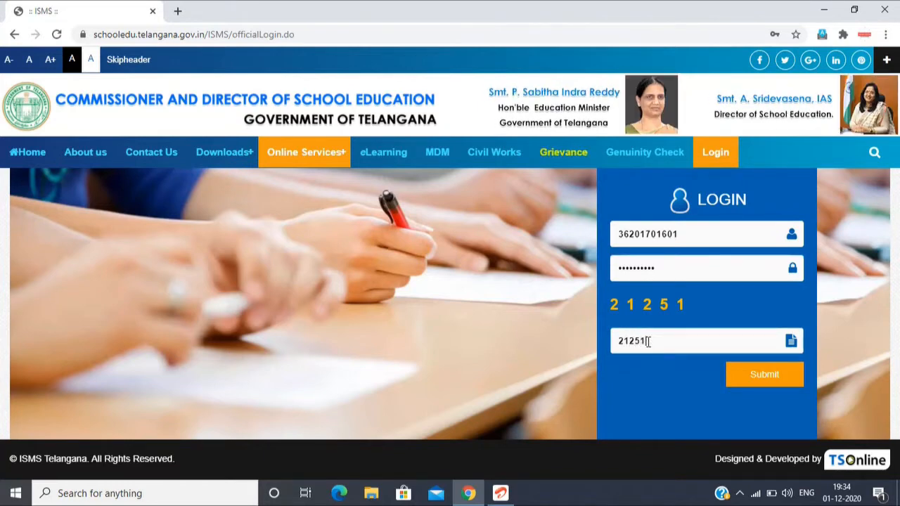
{"action": "left_click", "coordinate": [746, 377]}
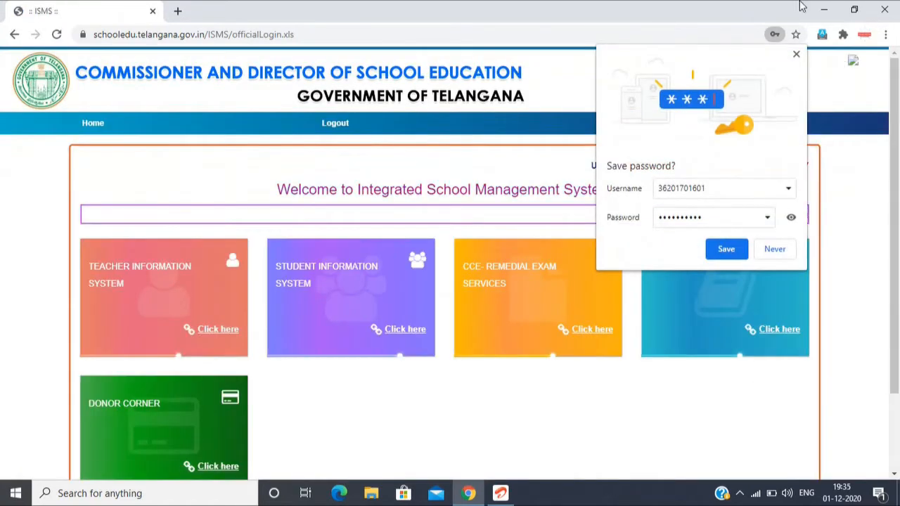
{"action": "left_click", "coordinate": [797, 54]}
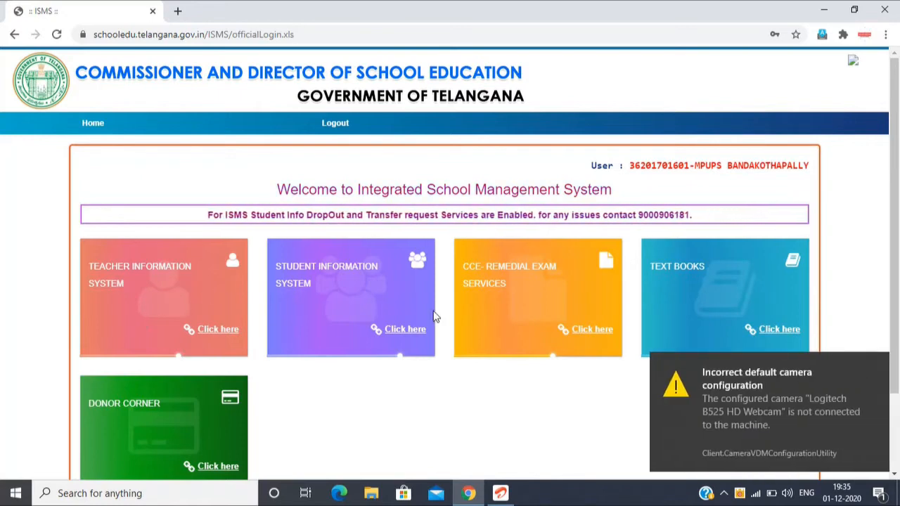
Step: Dismiss the camera notification and open the Student Information System service
{"action": "left_click", "coordinate": [872, 363]}
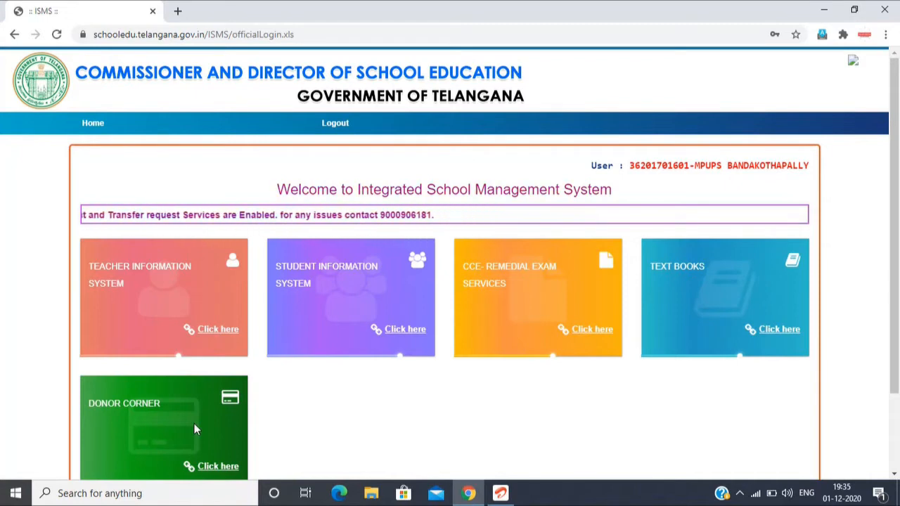
{"action": "left_click", "coordinate": [894, 475]}
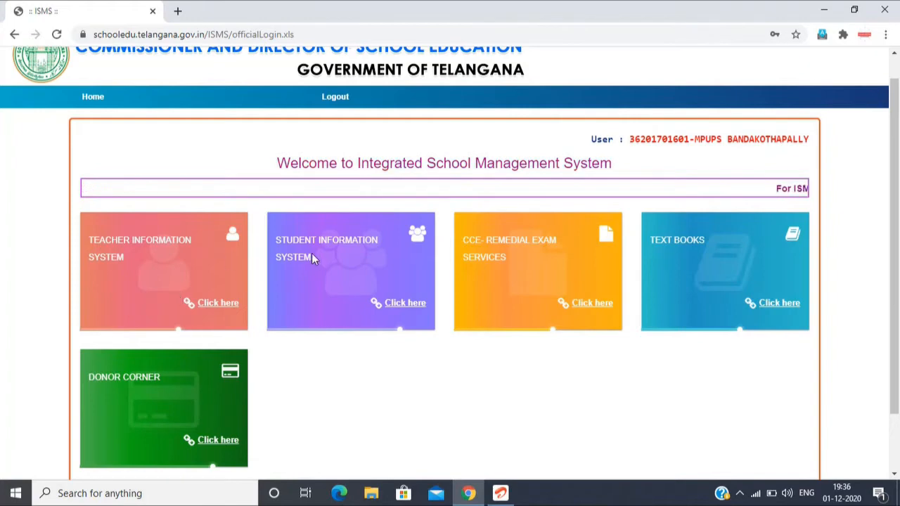
{"action": "left_click", "coordinate": [399, 310]}
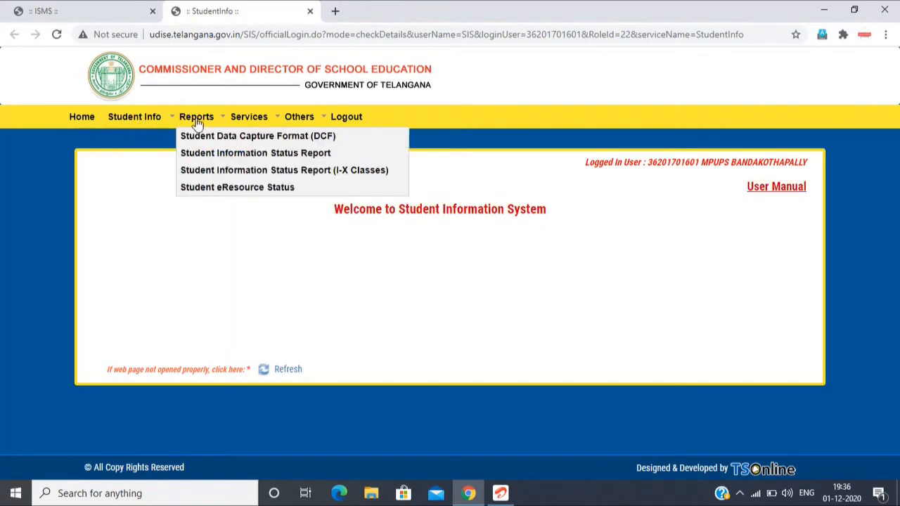
Step: Review the services offered under Reports, Services, Others and Student Info, dismissing the camera notifications
{"action": "mouse_move", "coordinate": [248, 125]}
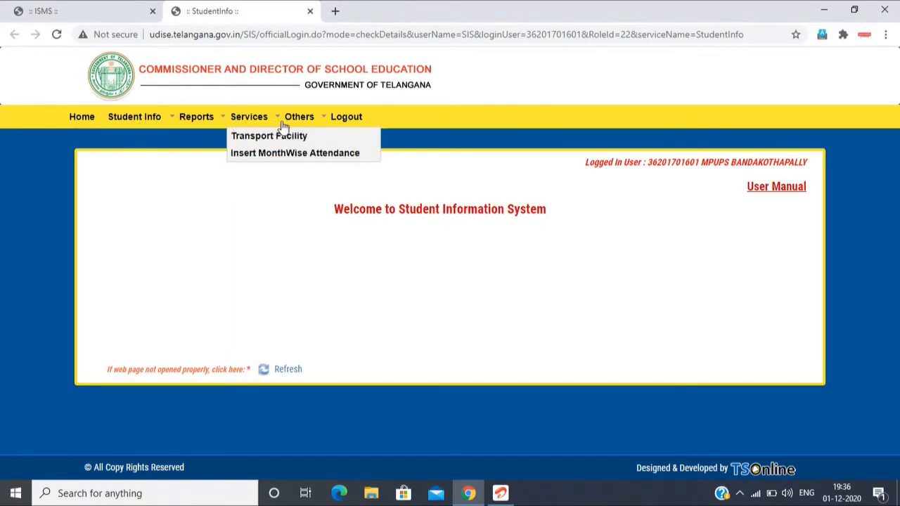
{"action": "mouse_move", "coordinate": [304, 125]}
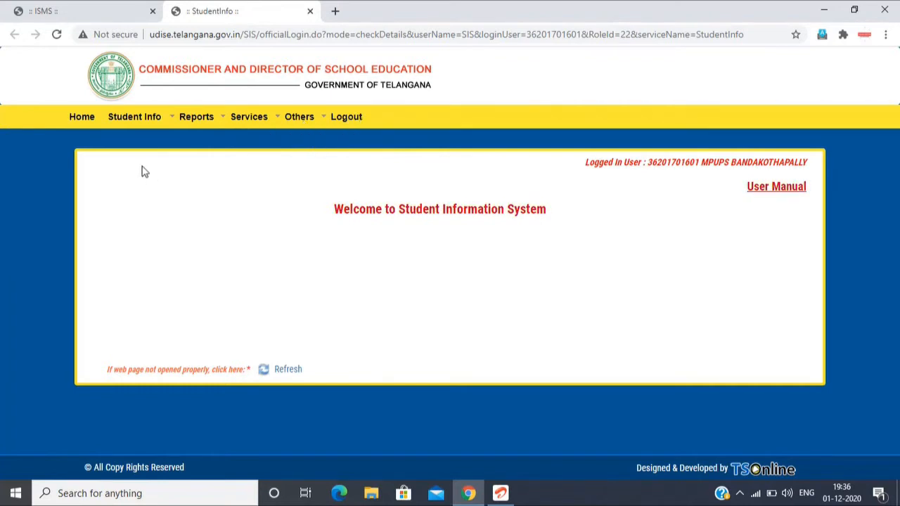
{"action": "mouse_move", "coordinate": [118, 123]}
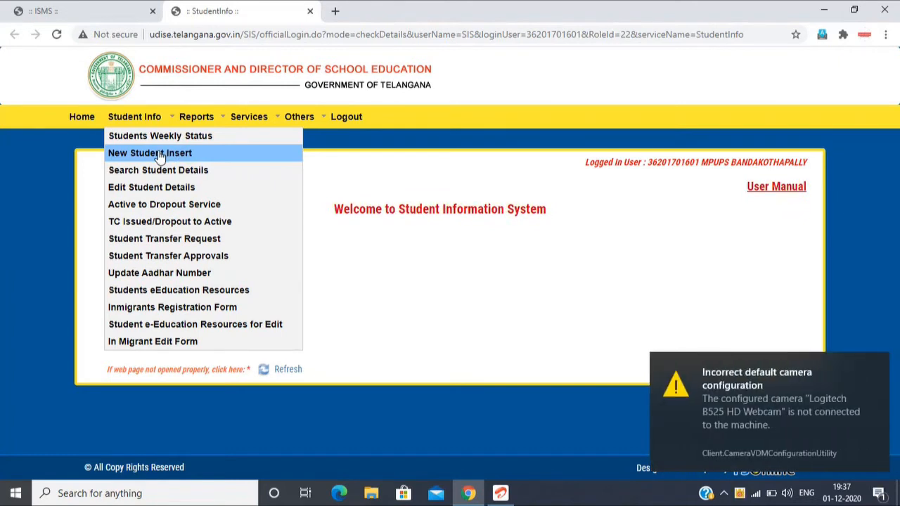
{"action": "left_click", "coordinate": [876, 366]}
{"action": "mouse_move", "coordinate": [141, 125]}
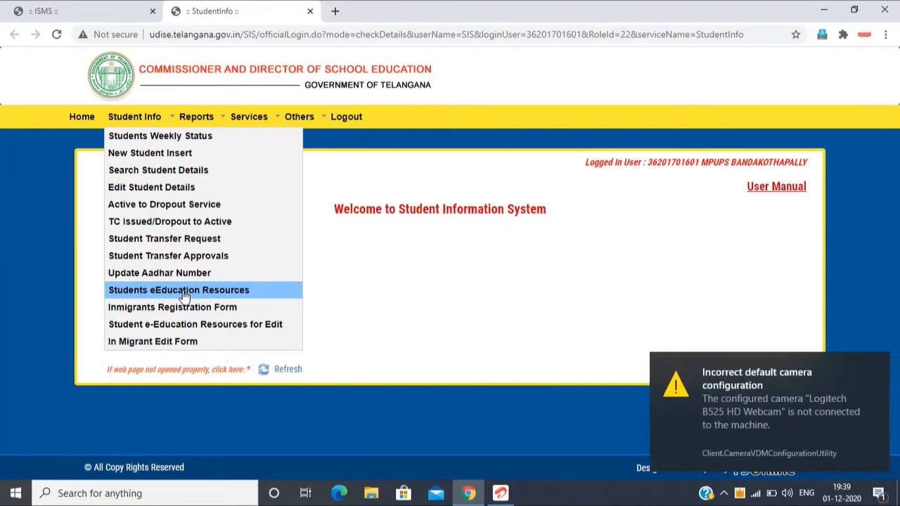
{"action": "left_click", "coordinate": [876, 367]}
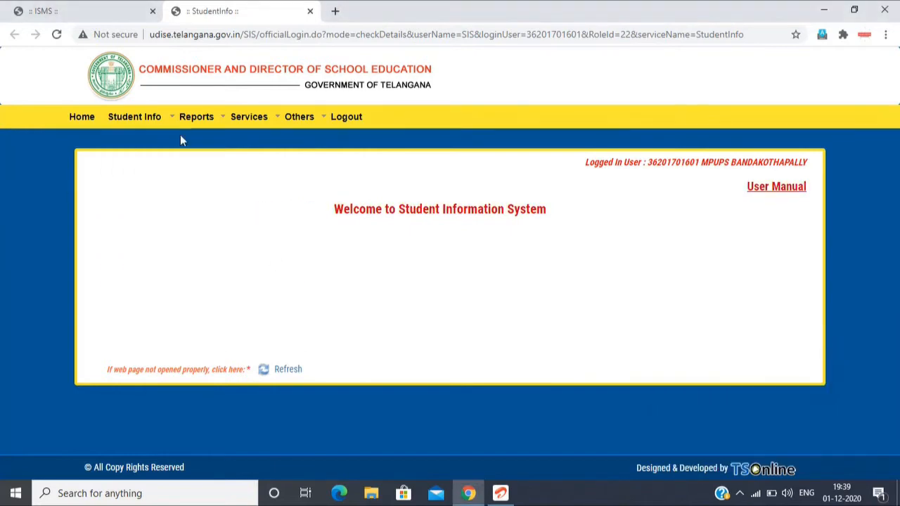
{"action": "mouse_move", "coordinate": [163, 122]}
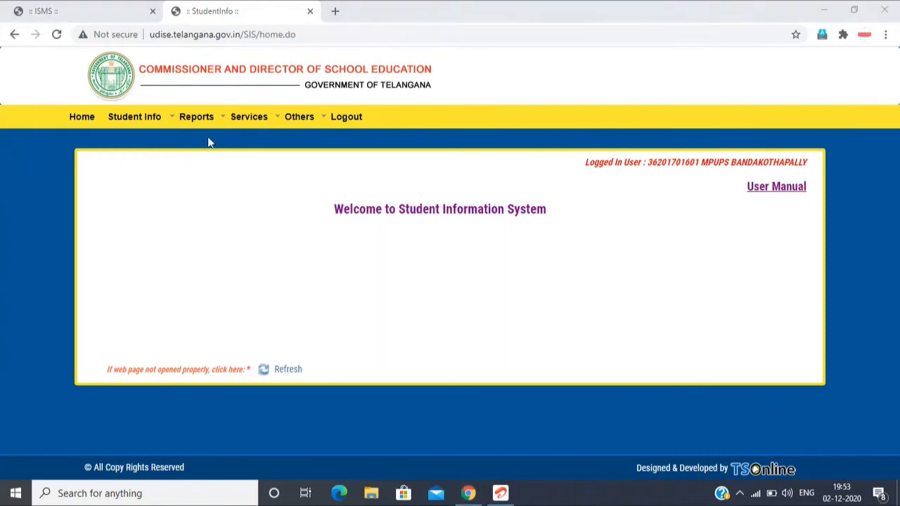
Step: Open the New Student Insert form and set Availability of Aadhaar to Aadhar Not Available
{"action": "mouse_move", "coordinate": [145, 118]}
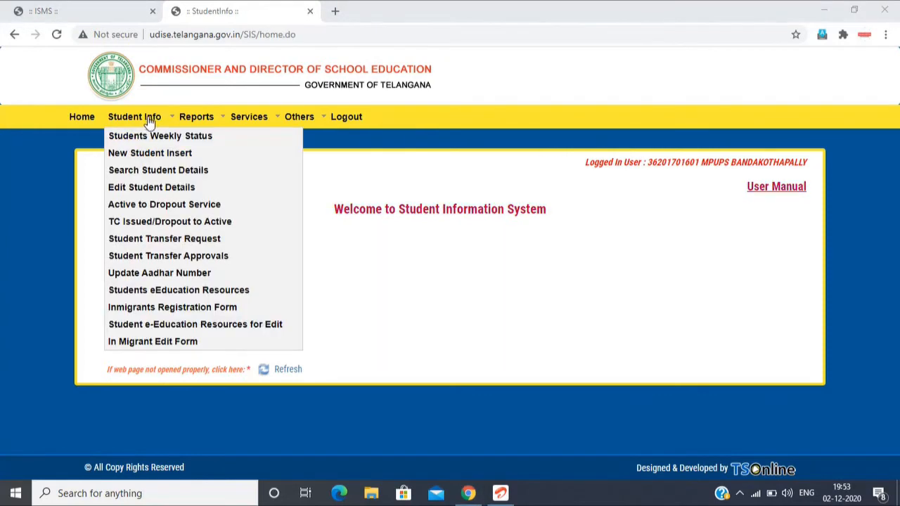
{"action": "left_click", "coordinate": [151, 154]}
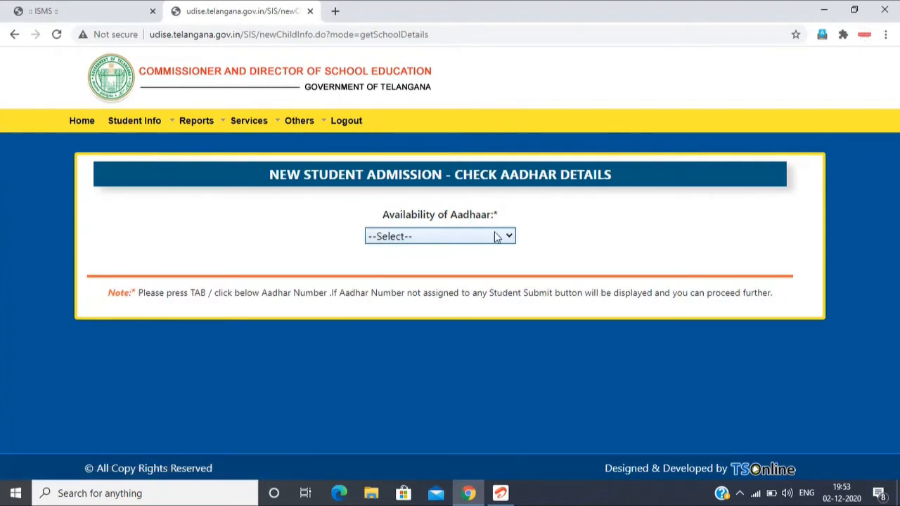
{"action": "left_click", "coordinate": [454, 239]}
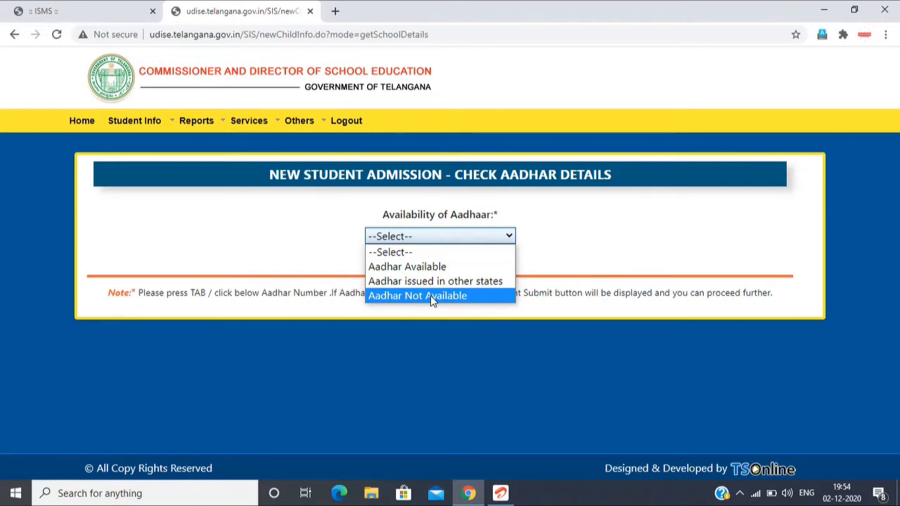
{"action": "left_click", "coordinate": [430, 296]}
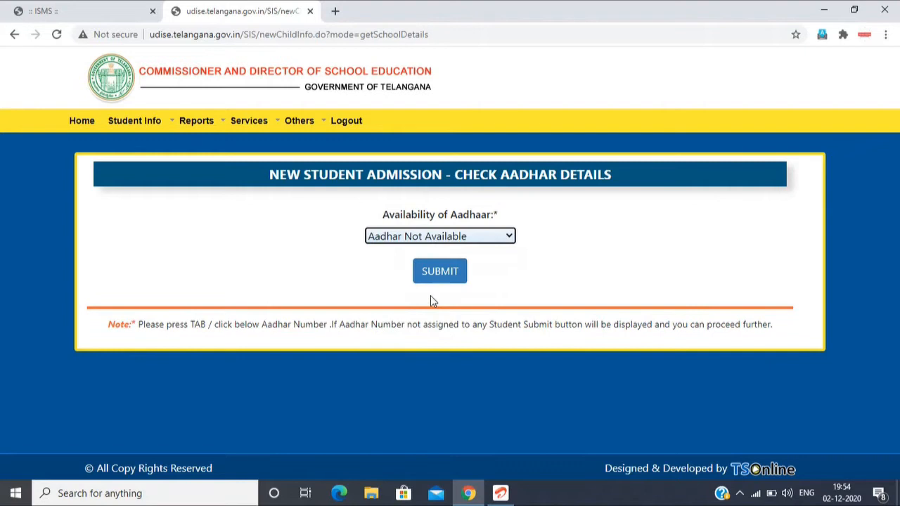
Step: Set Availability of Aadhaar to Aadhar Available, enter the student's Aadhaar number and submit the check
{"action": "left_click", "coordinate": [425, 241]}
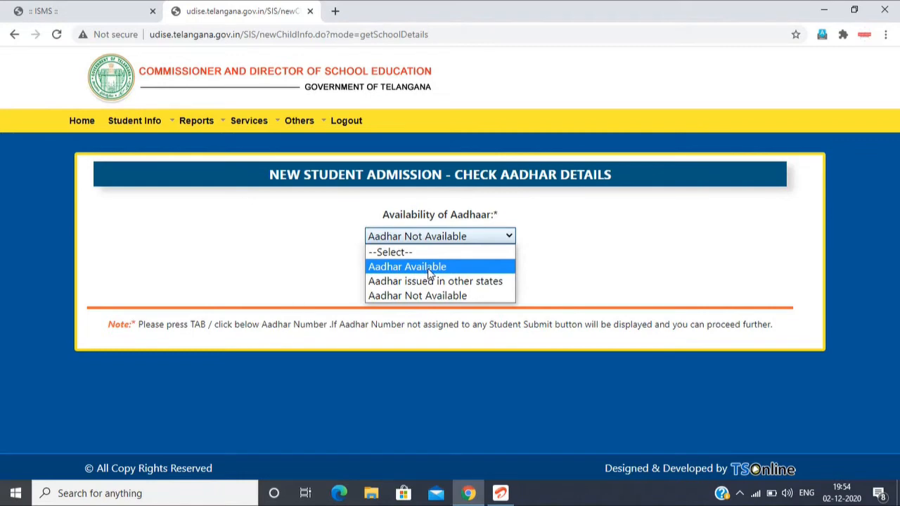
{"action": "left_click", "coordinate": [429, 267]}
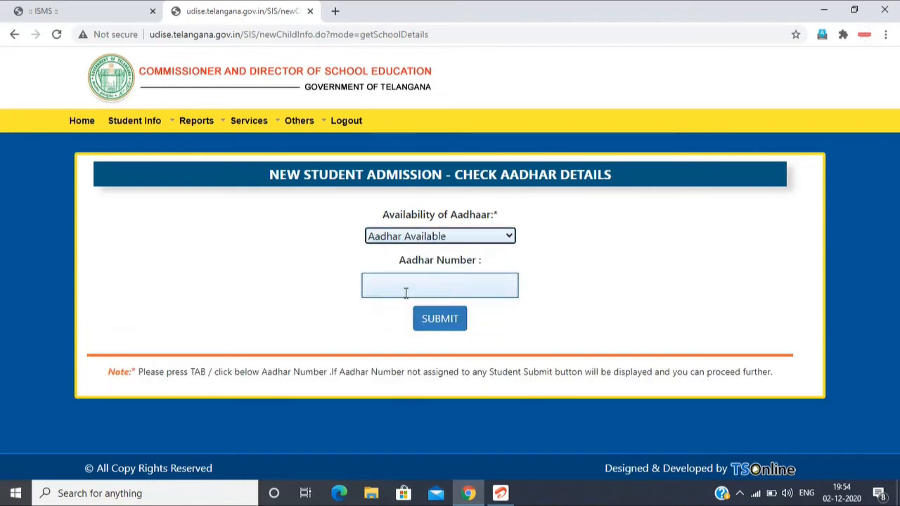
{"action": "left_click", "coordinate": [410, 290]}
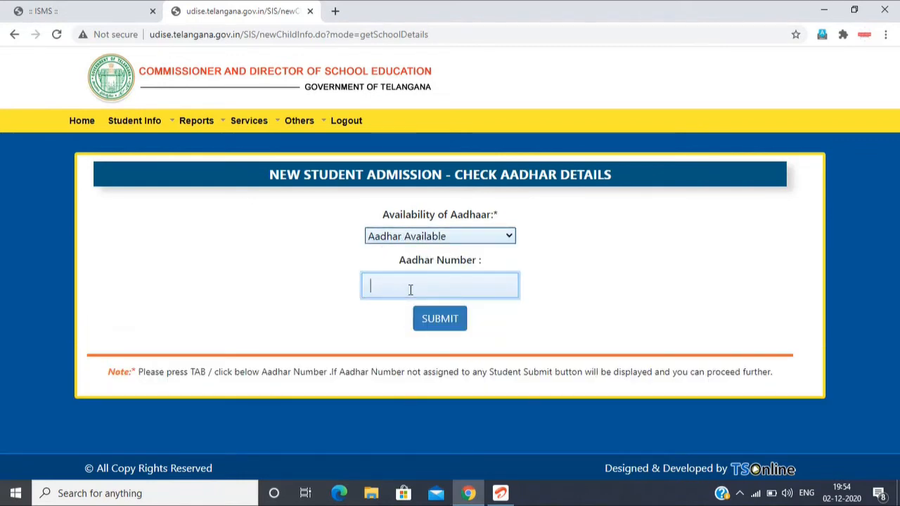
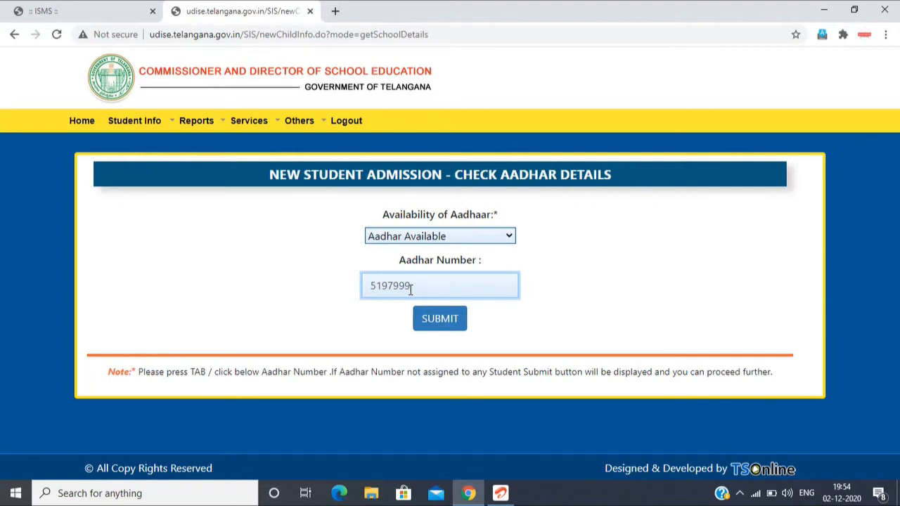
{"action": "left_click", "coordinate": [441, 318]}
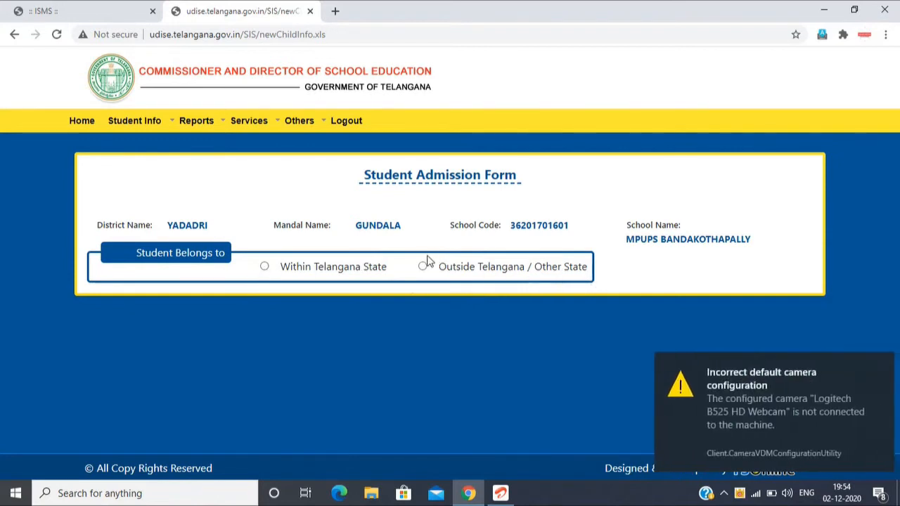
Step: Dismiss the camera notification and mark the student as belonging to Within Telangana State
{"action": "left_click", "coordinate": [878, 364]}
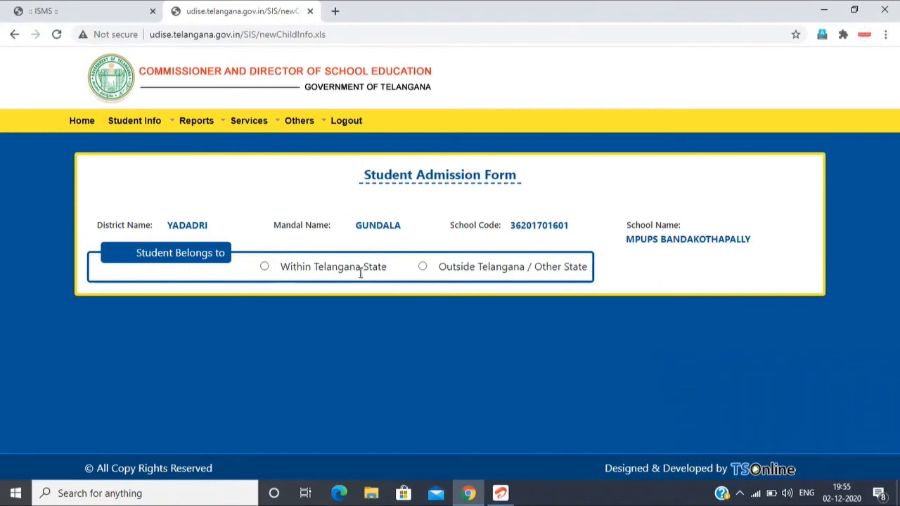
{"action": "left_click", "coordinate": [265, 267]}
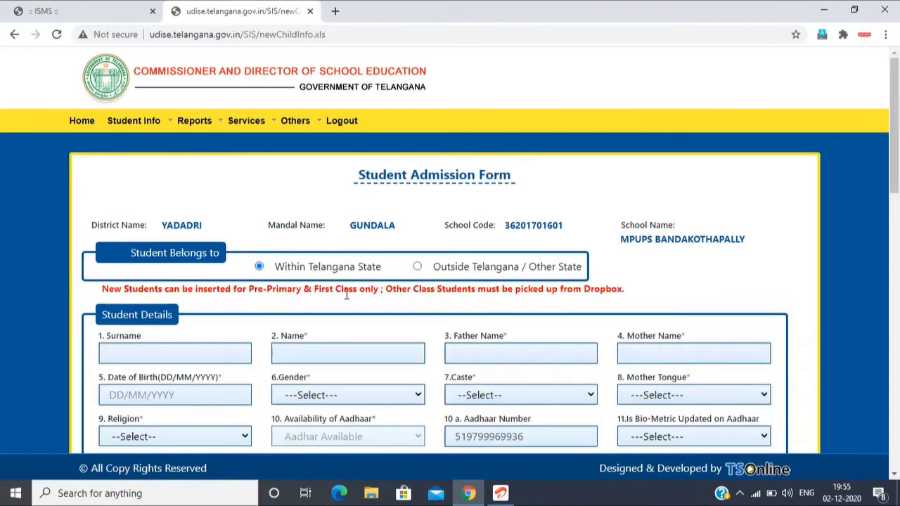
Step: Fill in the student's surname and name, the father's name and the mother's name under Student Details
{"action": "scroll", "coordinate": [347, 294], "scroll_direction": "down", "scroll_amount": 3}
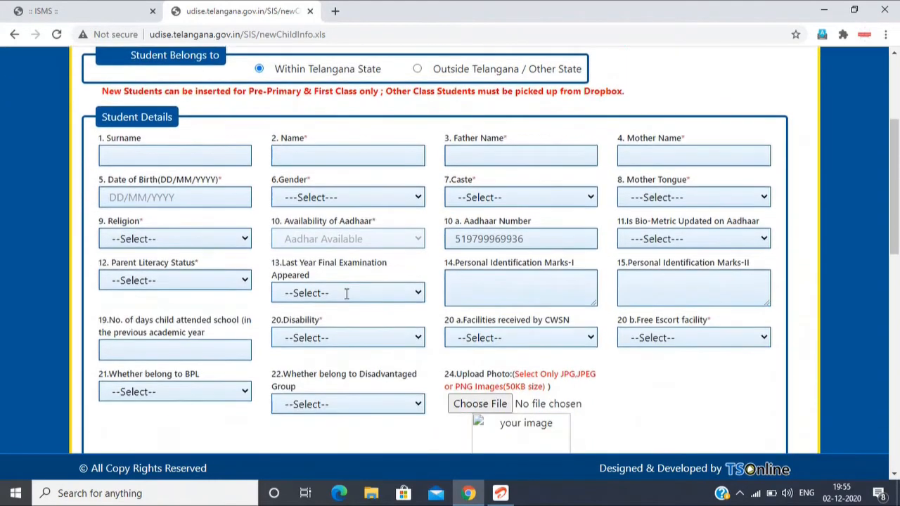
{"action": "left_click", "coordinate": [141, 159]}
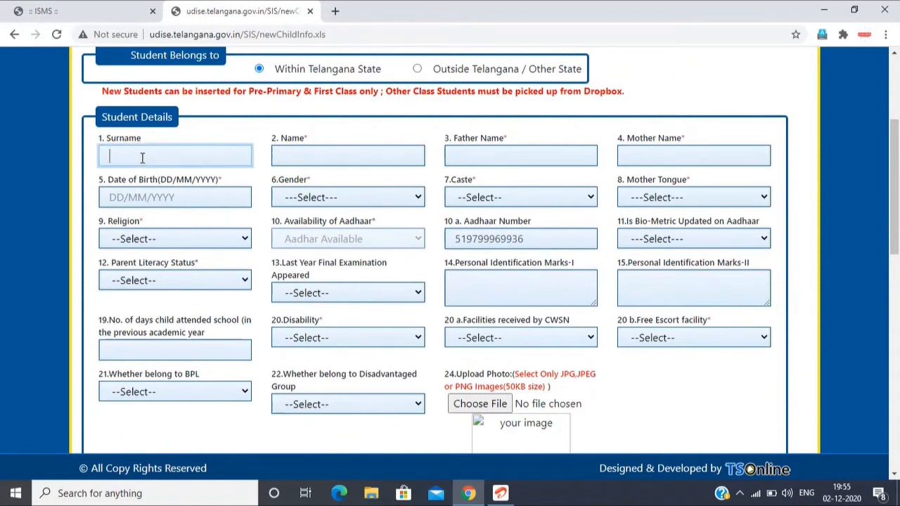
{"action": "key", "text": "Tab"}
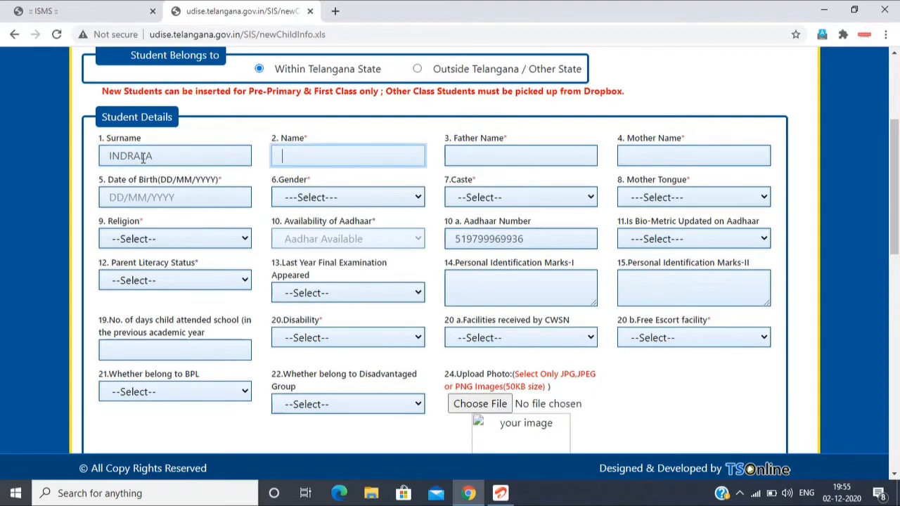
{"action": "key", "text": "Tab"}
{"action": "type", "text": "NARSAIAH"}
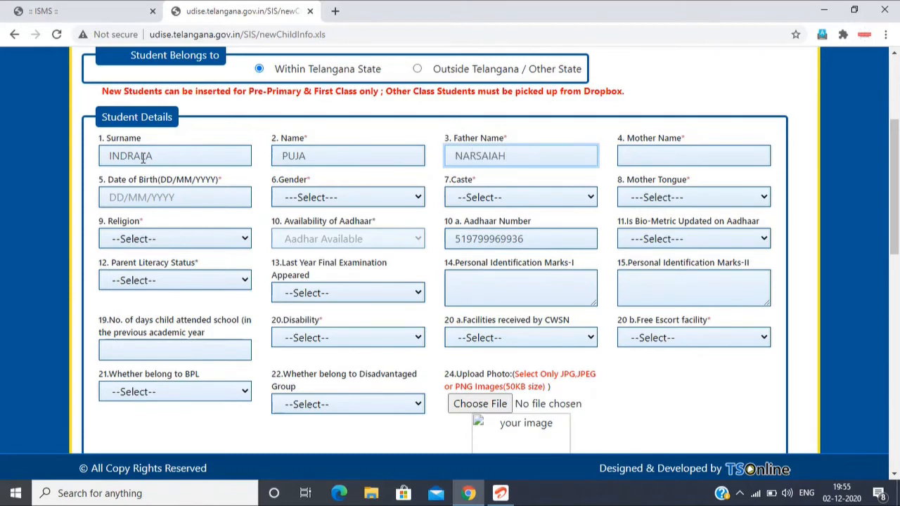
{"action": "key", "text": "Tab"}
{"action": "type", "text": "RENUKA"}
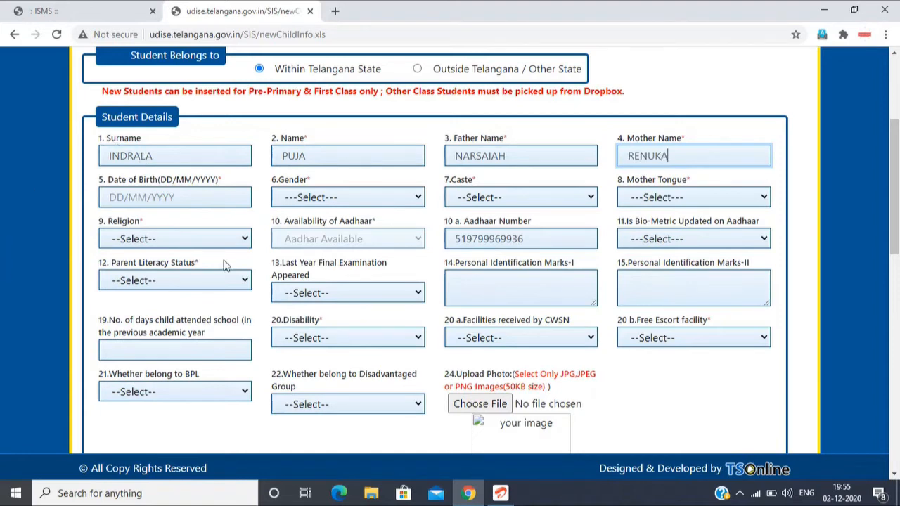
{"action": "left_click", "coordinate": [122, 198]}
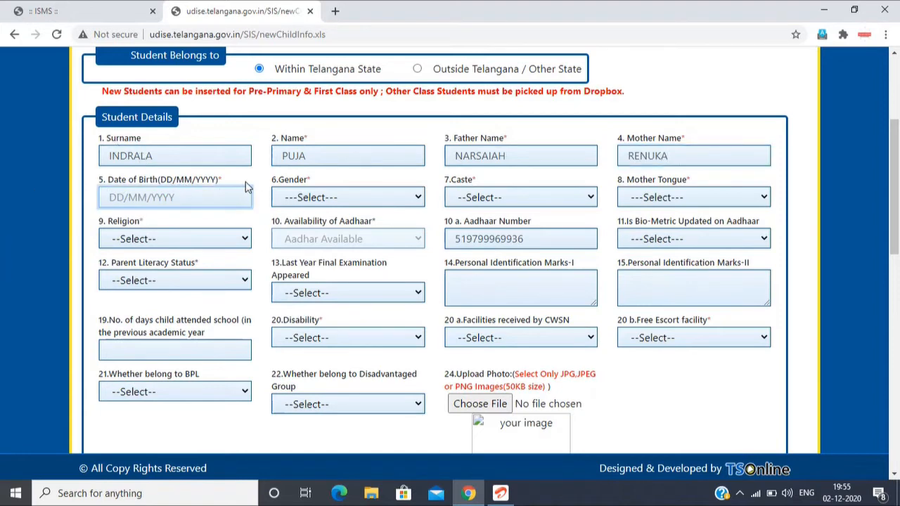
{"action": "type", "text": "10"}
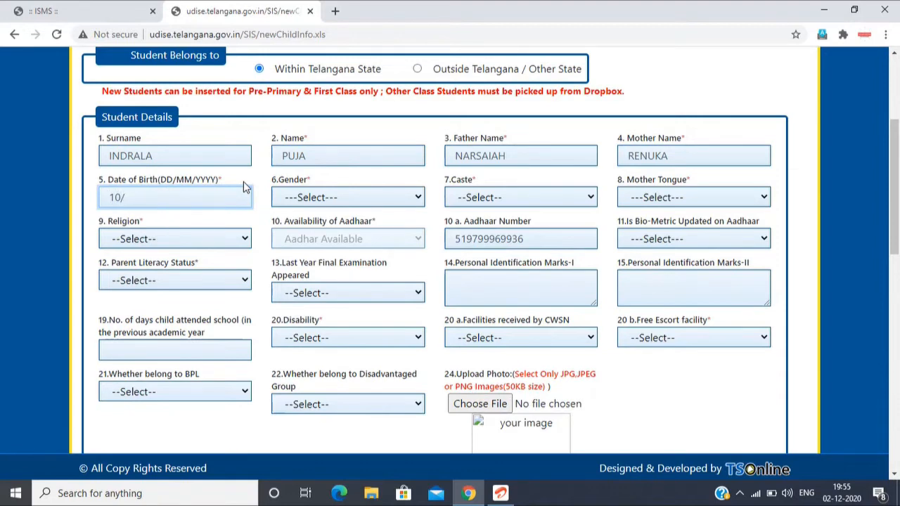
{"action": "type", "text": "/8/2015"}
{"action": "left_click", "coordinate": [285, 202]}
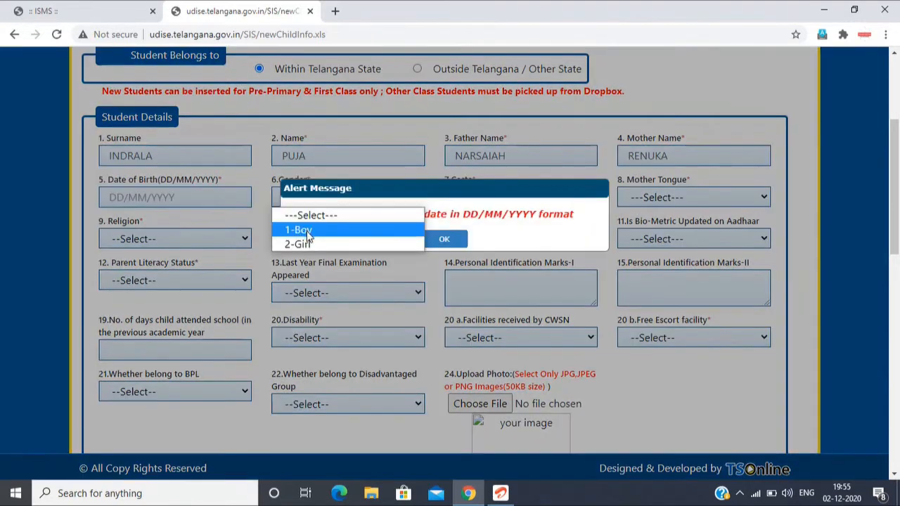
{"action": "left_click", "coordinate": [444, 239]}
Step: Enter the student's date of birth in DD/MM/YYYY format
{"action": "left_click", "coordinate": [171, 197]}
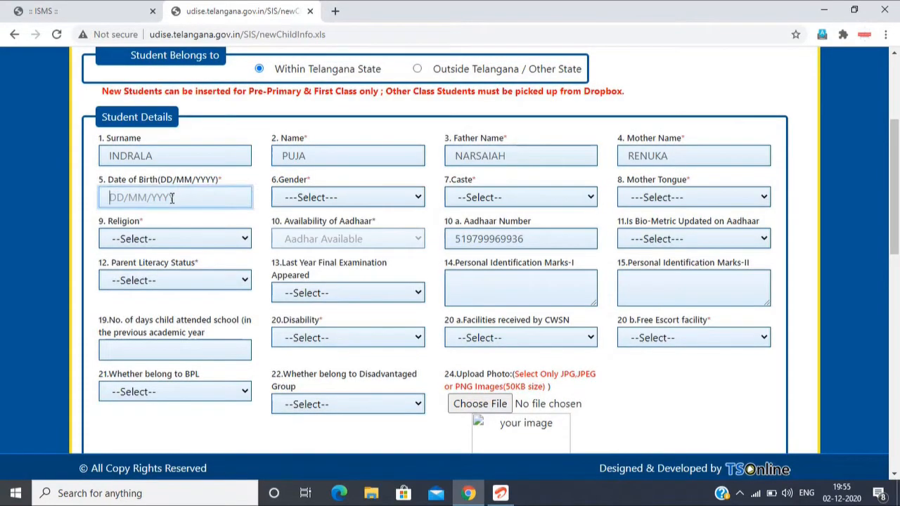
{"action": "type", "text": "10/02/2014"}
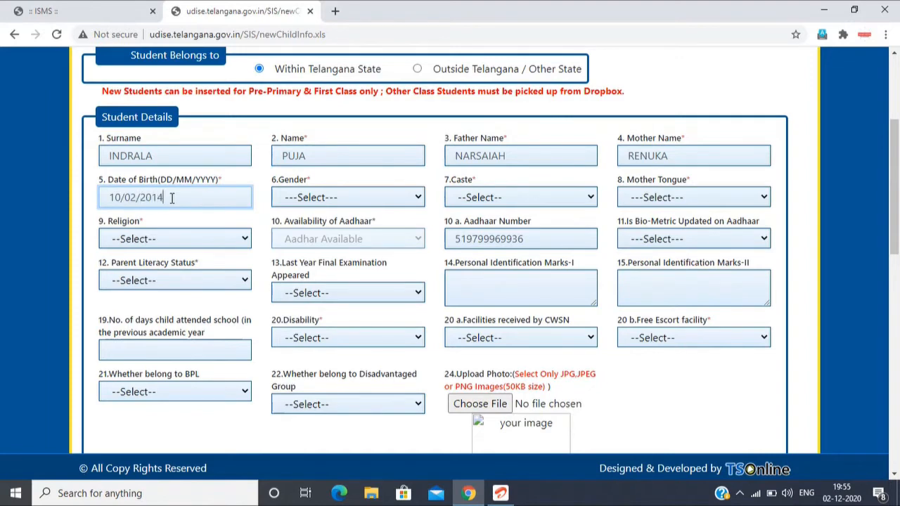
Step: Set the student's gender to 2-Girl
{"action": "left_click", "coordinate": [310, 201]}
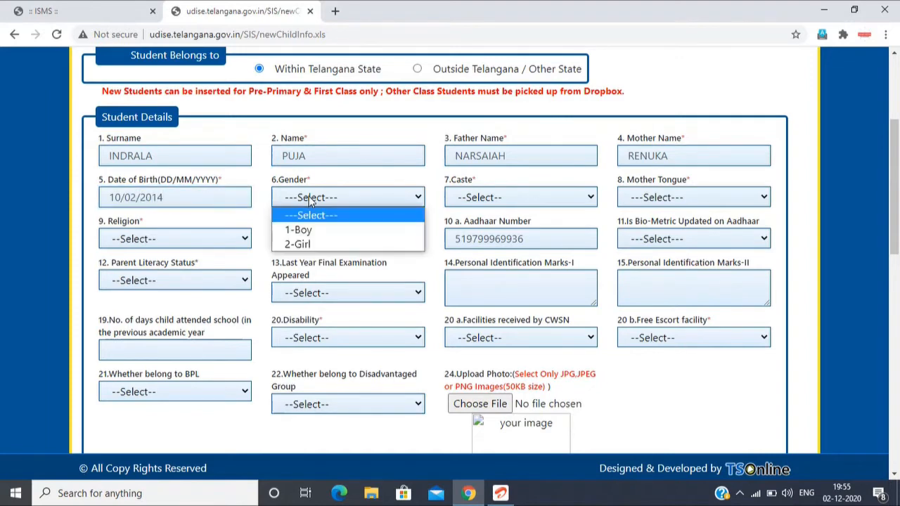
{"action": "left_click", "coordinate": [323, 231]}
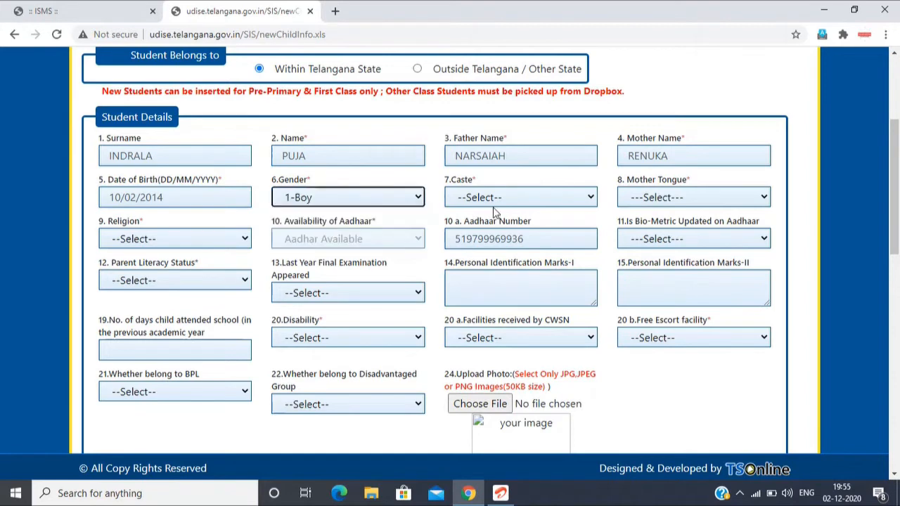
{"action": "left_click", "coordinate": [511, 199]}
{"action": "left_click", "coordinate": [297, 199]}
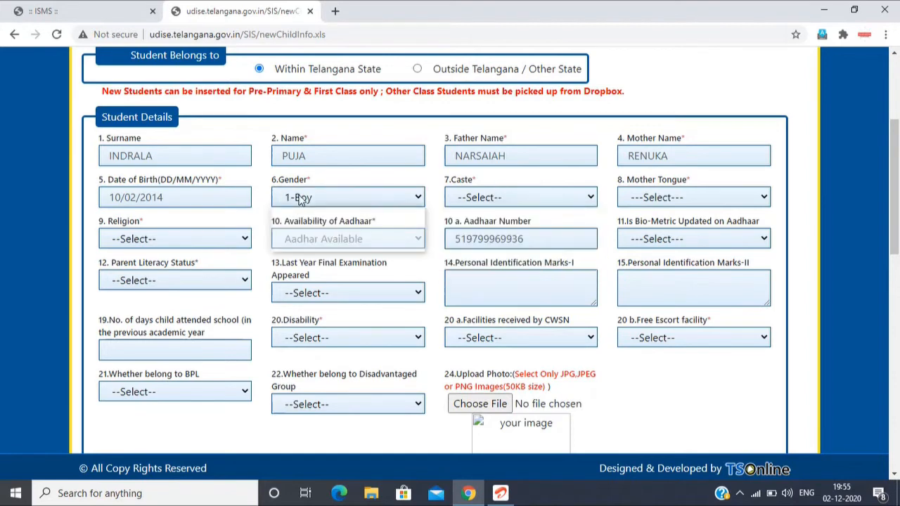
{"action": "left_click", "coordinate": [301, 244]}
Step: Set the student's caste to 4-BC and the sub caste to 2-BC-B
{"action": "left_click", "coordinate": [492, 200]}
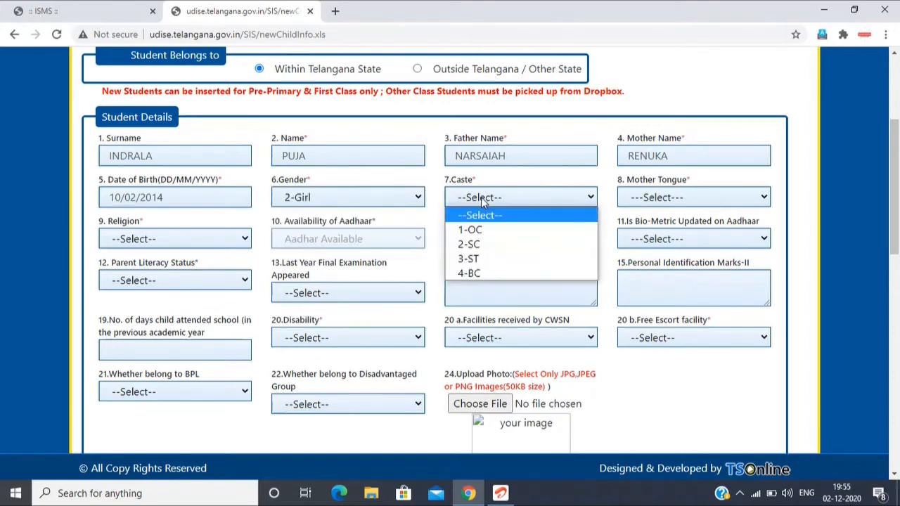
{"action": "left_click", "coordinate": [512, 243]}
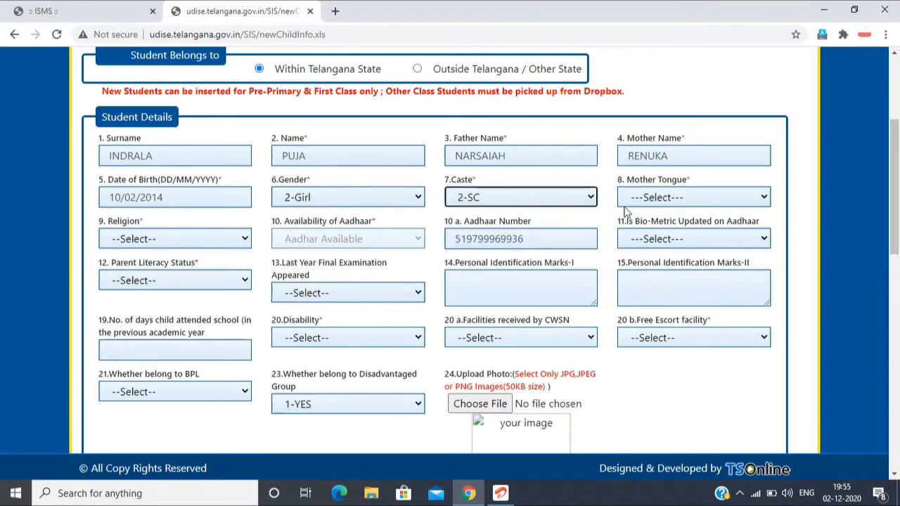
{"action": "left_click", "coordinate": [508, 200]}
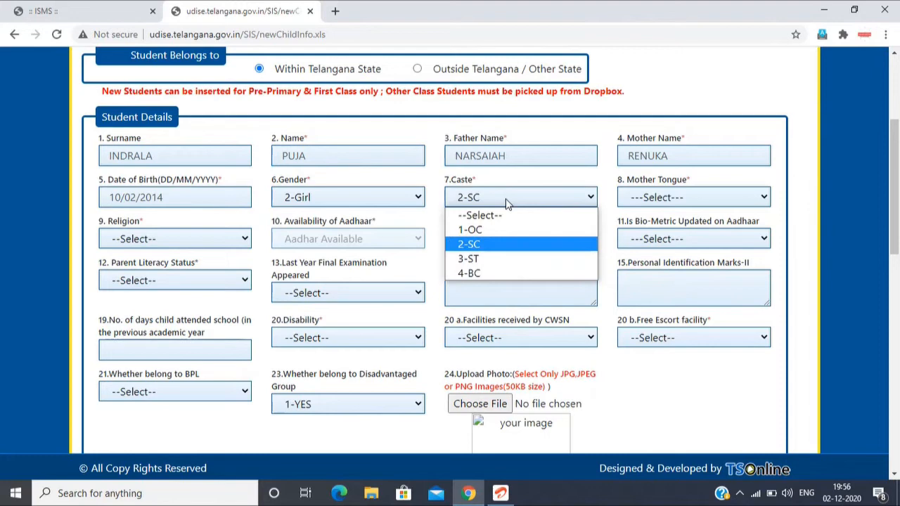
{"action": "left_click", "coordinate": [483, 272]}
{"action": "left_click", "coordinate": [634, 202]}
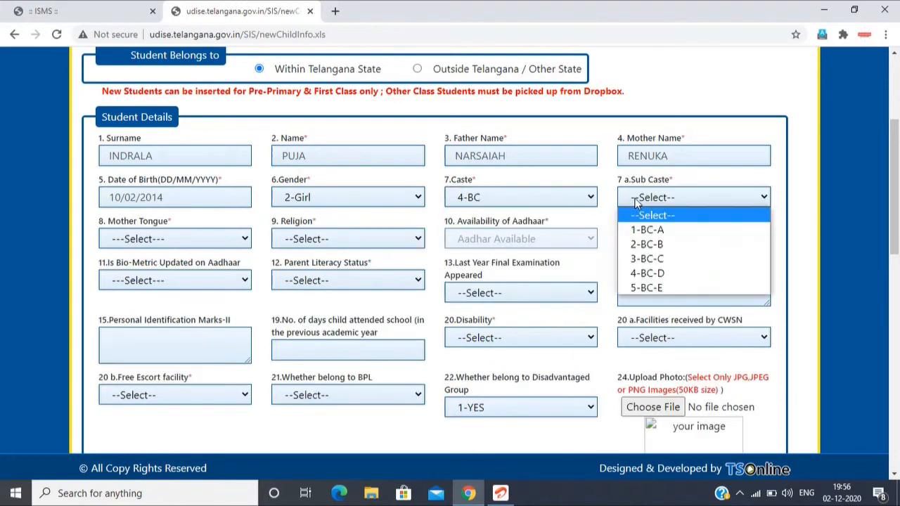
{"action": "left_click", "coordinate": [647, 245]}
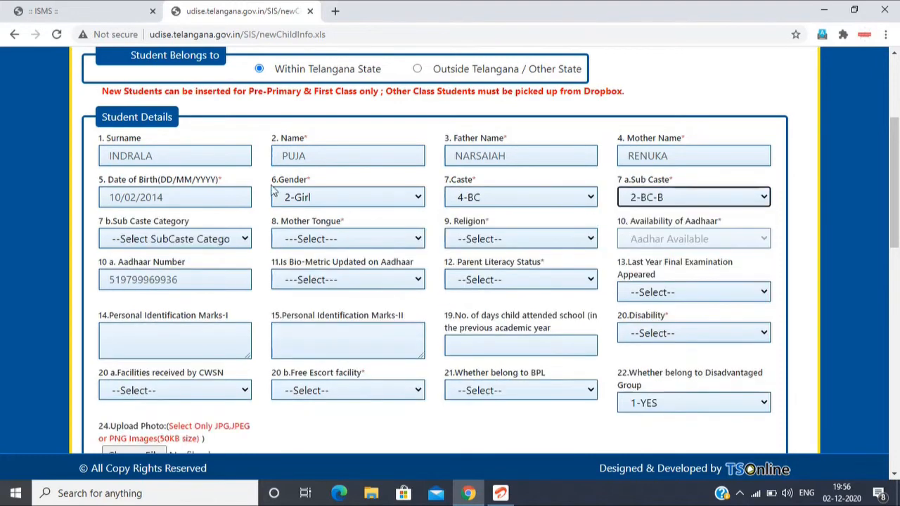
Step: Choose 4 Goud as the Sub Caste Category and 2-Gouda (Gamalla) as the Sub Caste Name
{"action": "left_click", "coordinate": [167, 240]}
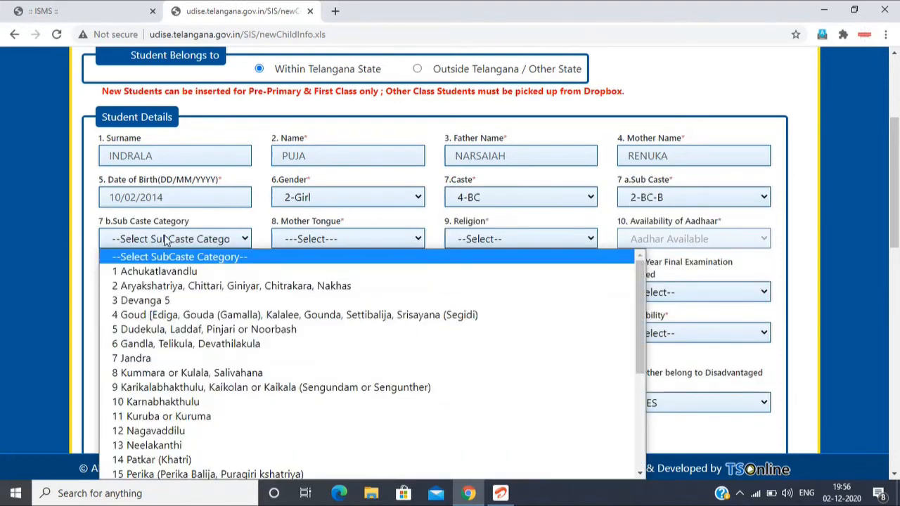
{"action": "left_click", "coordinate": [169, 314]}
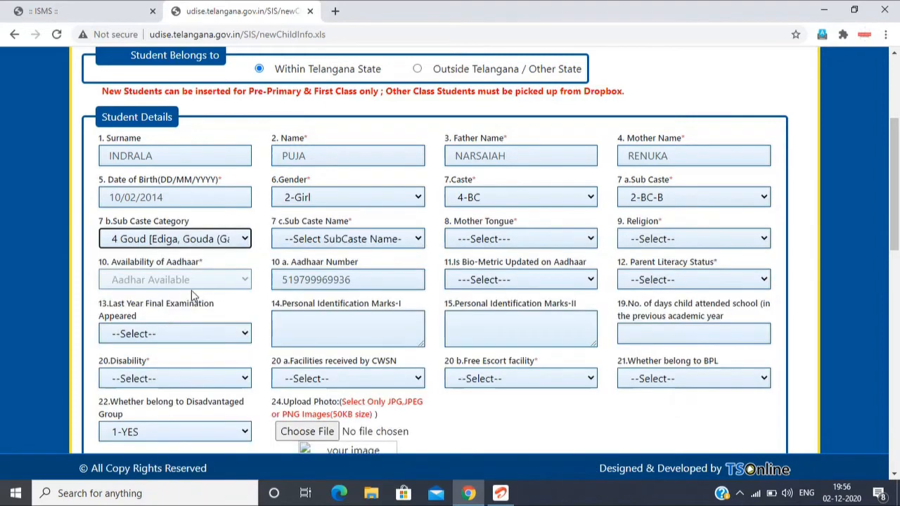
{"action": "left_click", "coordinate": [320, 240]}
{"action": "left_click", "coordinate": [322, 287]}
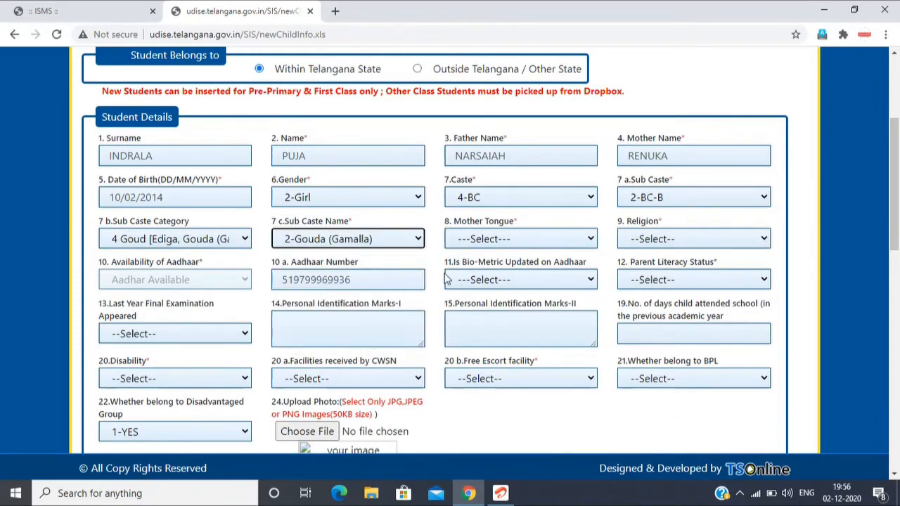
Step: Set the mother tongue to 1-Telugu and the religion to 1-Hindu
{"action": "left_click", "coordinate": [494, 240]}
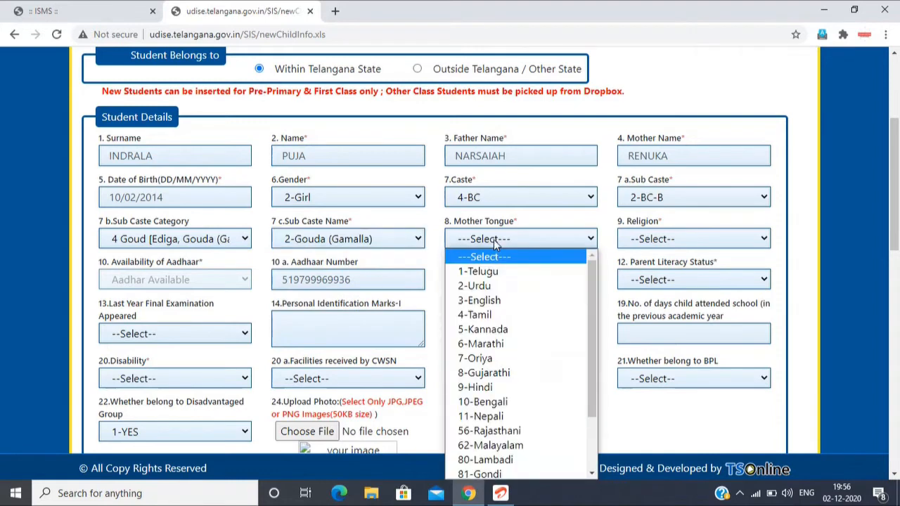
{"action": "left_click", "coordinate": [500, 274]}
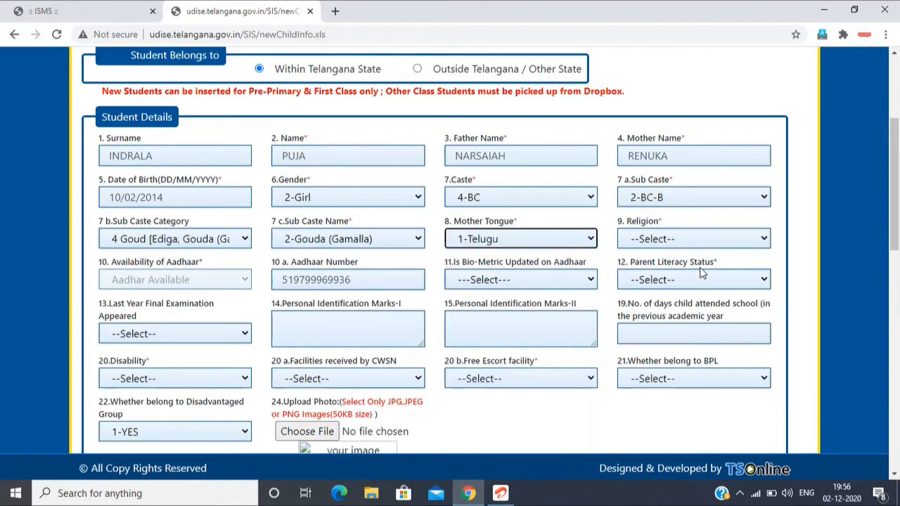
{"action": "left_click", "coordinate": [676, 243]}
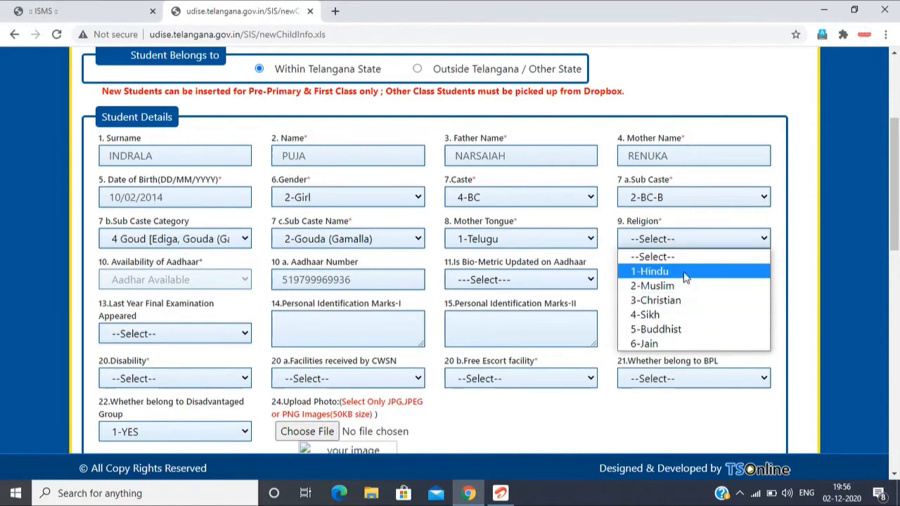
{"action": "left_click", "coordinate": [641, 272]}
Step: Set Is Bio-Metric Updated on Aadhaar to 2-No
{"action": "scroll", "coordinate": [639, 275], "scroll_direction": "down", "scroll_amount": 1}
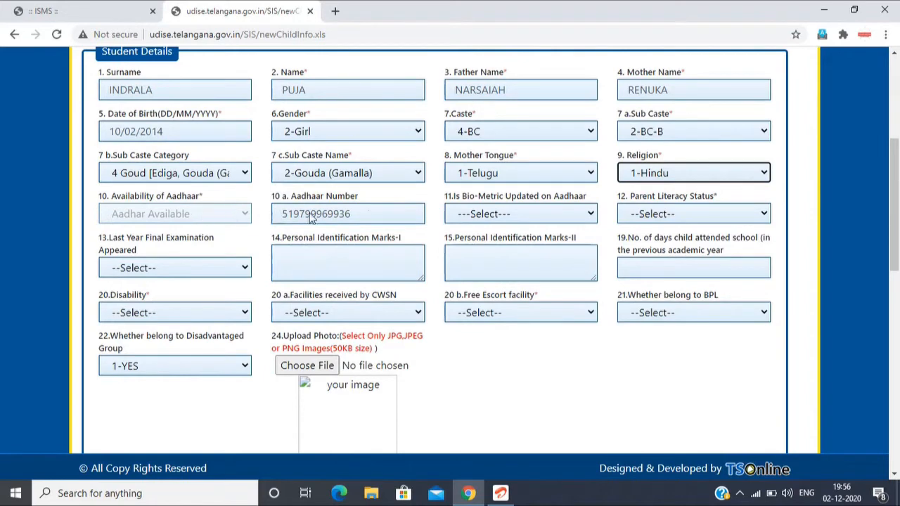
{"action": "left_click", "coordinate": [524, 214]}
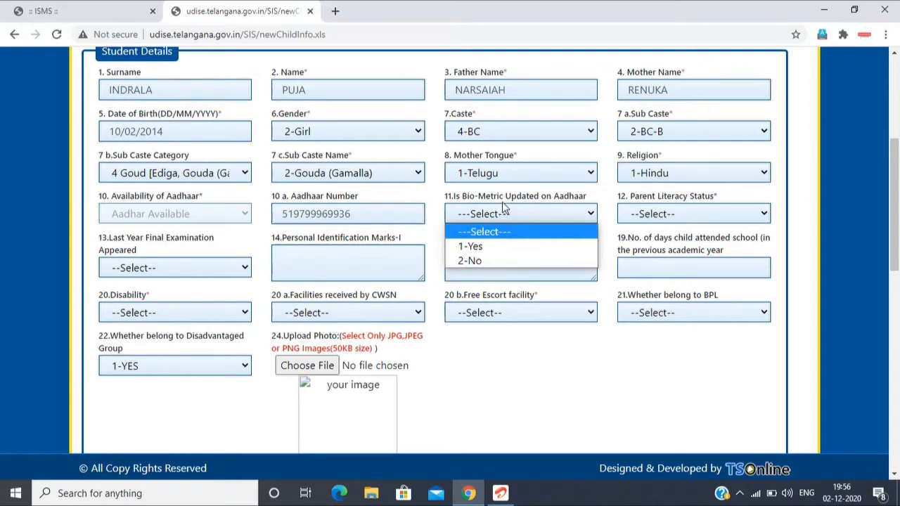
{"action": "left_click", "coordinate": [512, 261]}
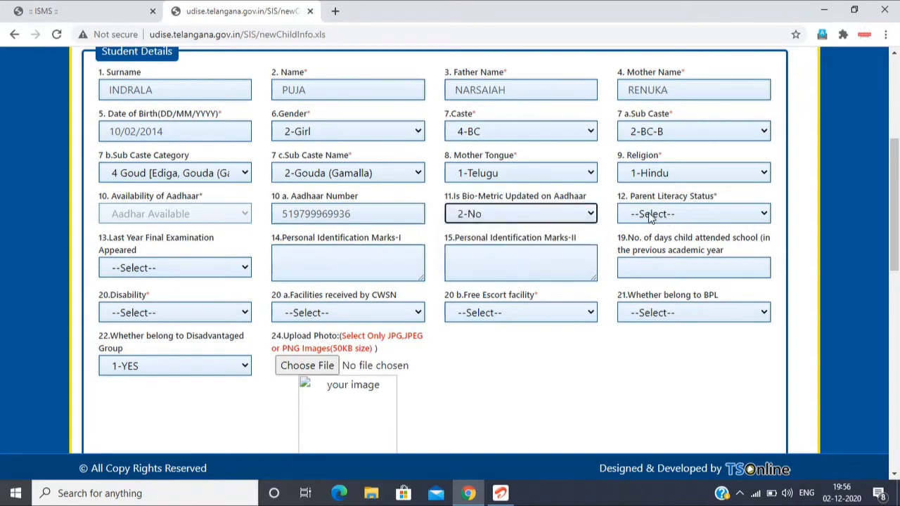
Step: Set Parent Literacy Status to 2-Illiterate and Last Year Final Examination Appeared to 2-NO
{"action": "left_click", "coordinate": [651, 217]}
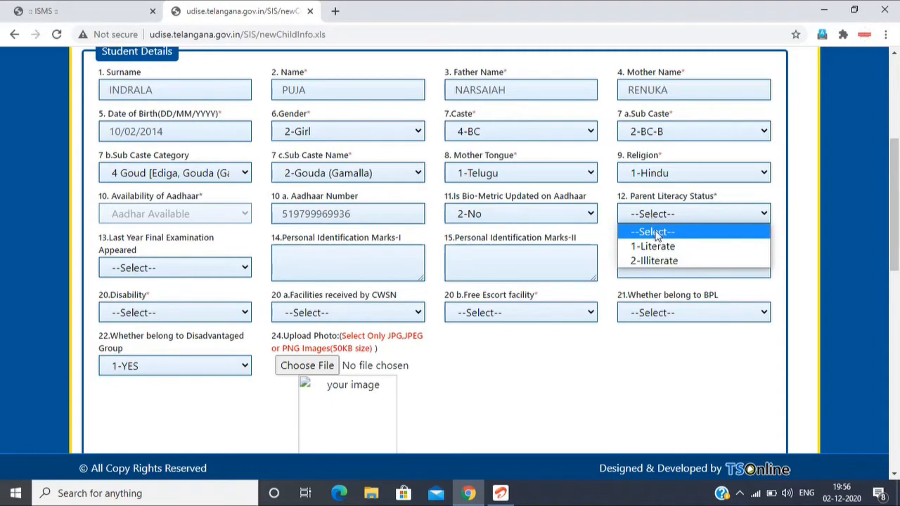
{"action": "left_click", "coordinate": [661, 257]}
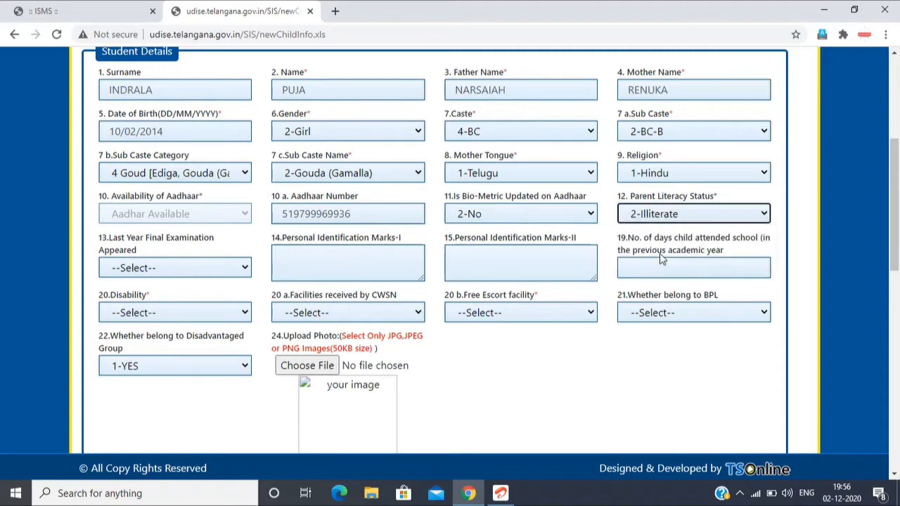
{"action": "left_click", "coordinate": [194, 266]}
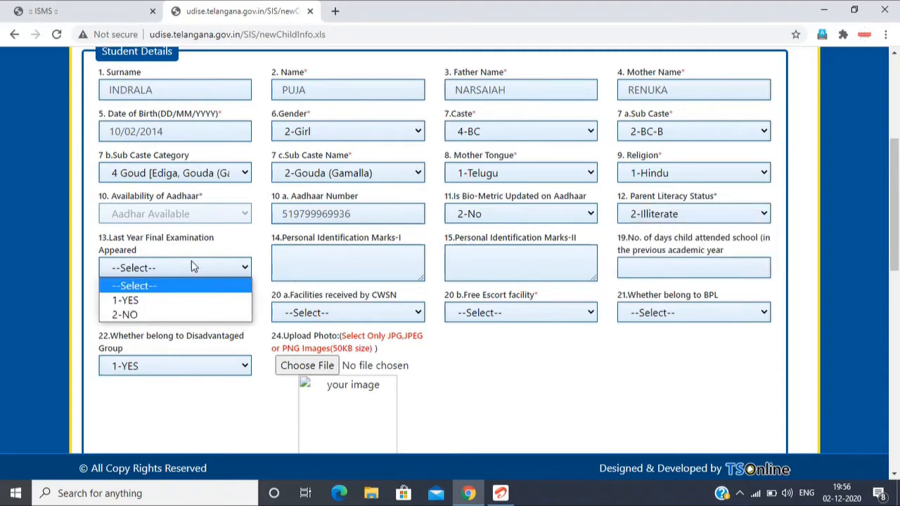
{"action": "left_click", "coordinate": [163, 321]}
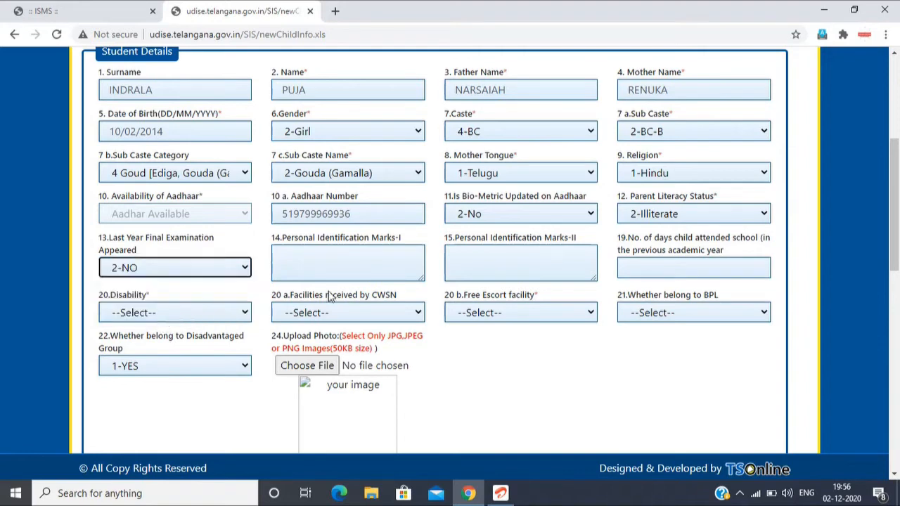
Step: Enter 0 as the number of days the child attended school in the previous academic year
{"action": "left_click", "coordinate": [359, 264]}
{"action": "left_click", "coordinate": [497, 264]}
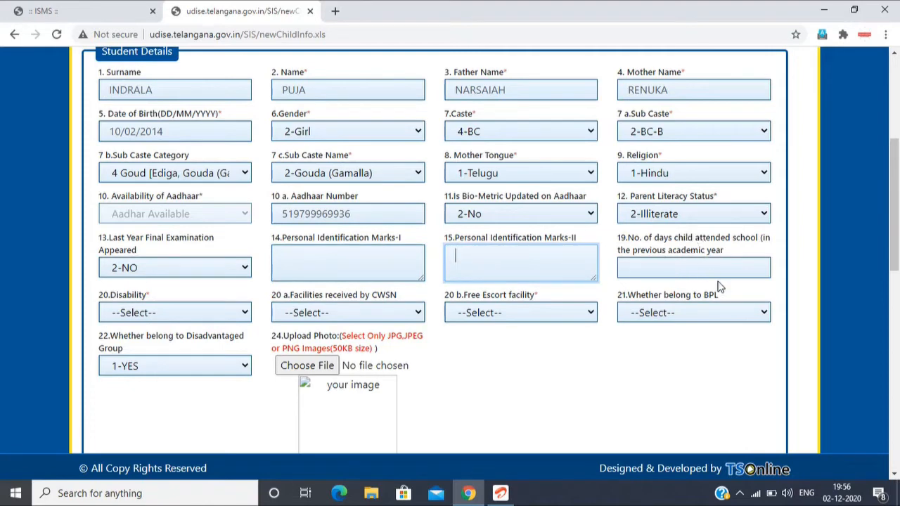
{"action": "left_click", "coordinate": [698, 266]}
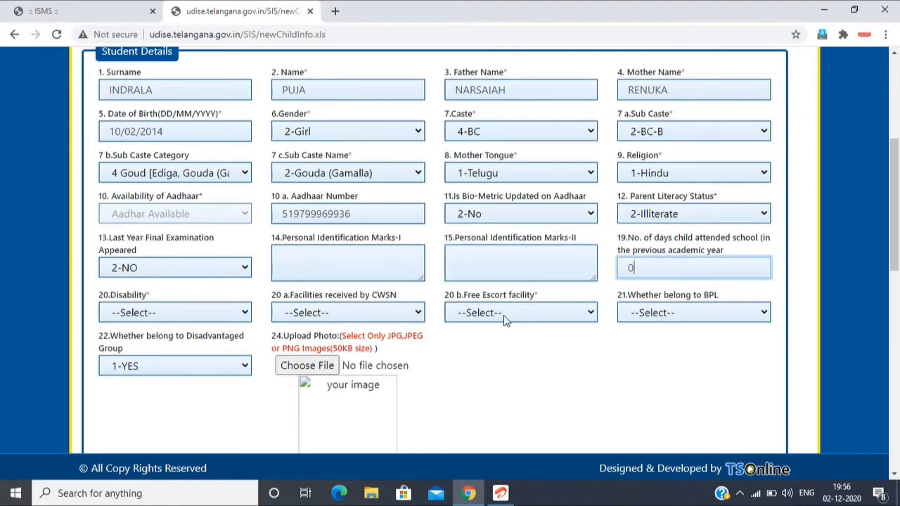
Step: Set Disability to 0-Not Applicable and Whether belong to BPL to 1-Yes
{"action": "scroll", "coordinate": [492, 316], "scroll_direction": "down", "scroll_amount": 2}
{"action": "left_click", "coordinate": [188, 183]}
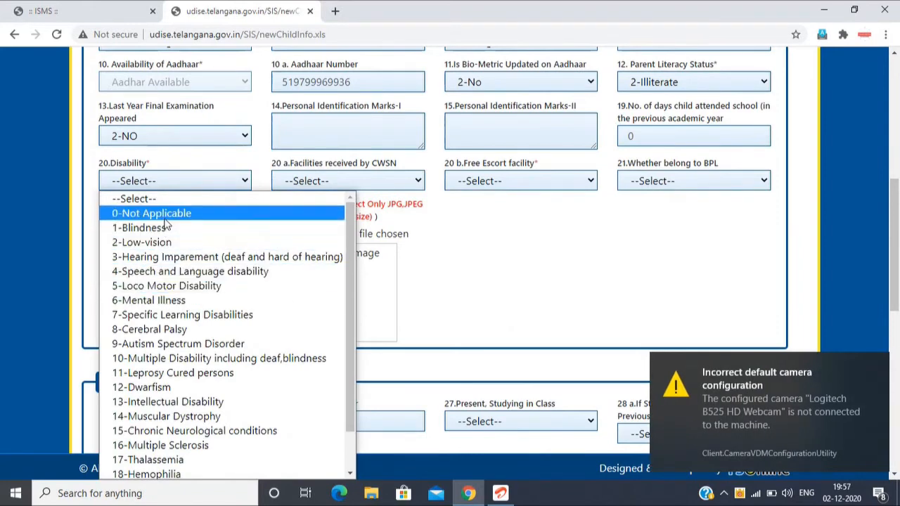
{"action": "left_click", "coordinate": [172, 222]}
{"action": "left_click", "coordinate": [877, 366]}
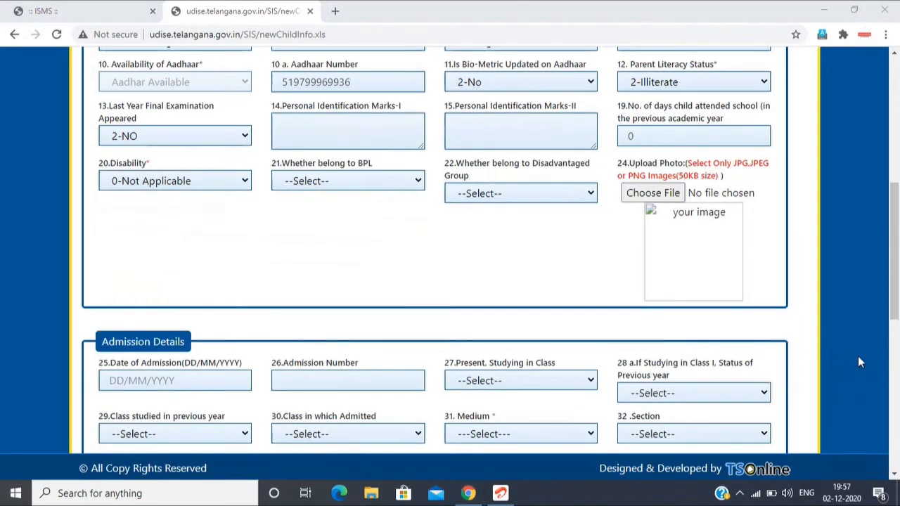
{"action": "left_click", "coordinate": [333, 183]}
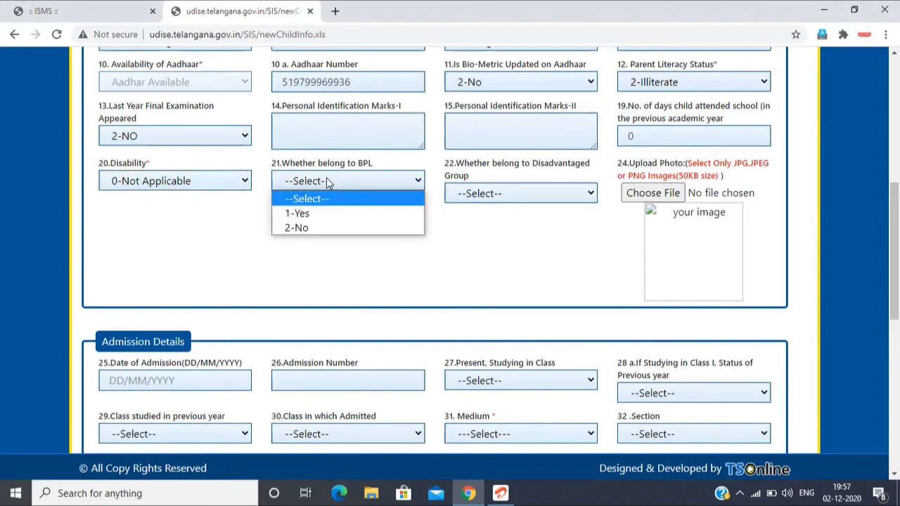
{"action": "left_click", "coordinate": [311, 213]}
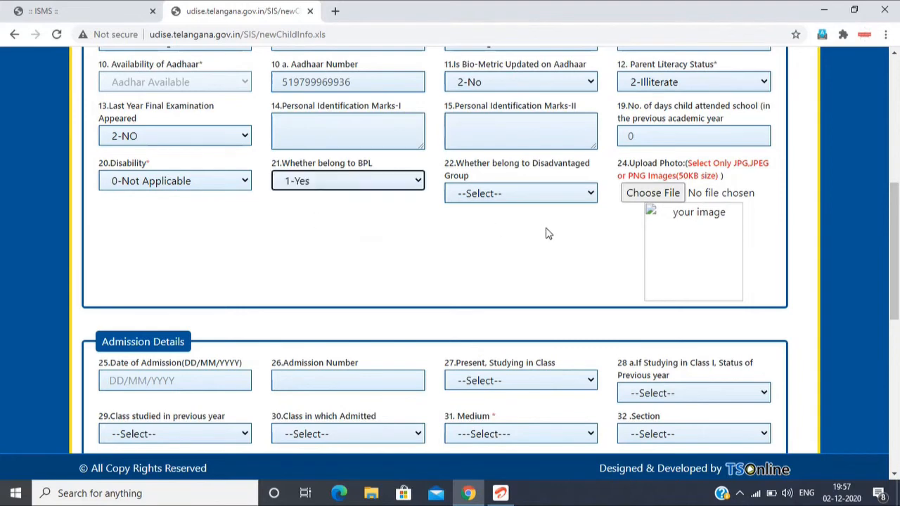
Step: Try 2-SC as the student's caste to check the Disadvantaged Group field, and set the caste back to 4-BC
{"action": "left_click", "coordinate": [505, 202]}
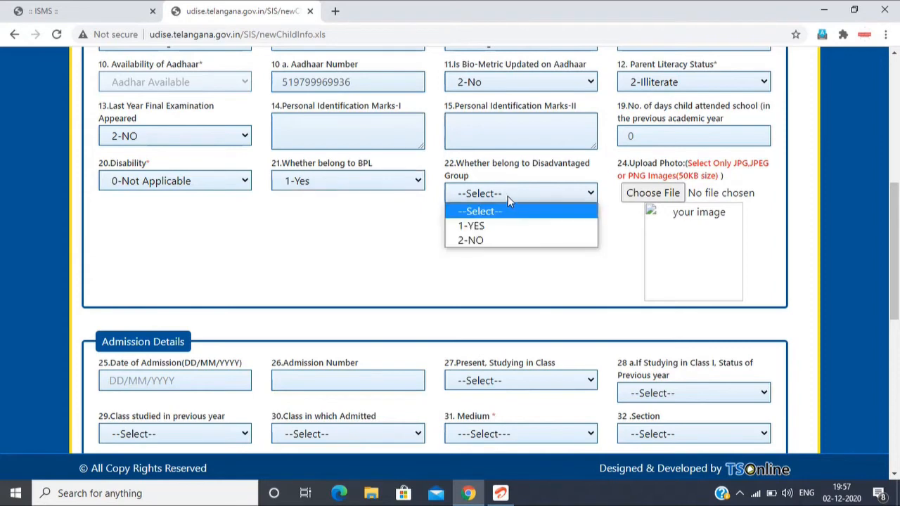
{"action": "scroll", "coordinate": [543, 183], "scroll_direction": "up", "scroll_amount": 3}
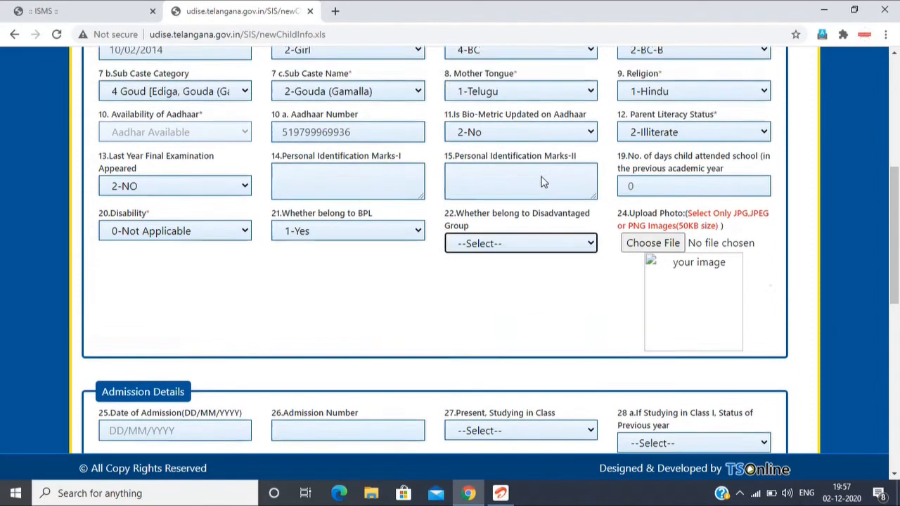
{"action": "left_click", "coordinate": [507, 197]}
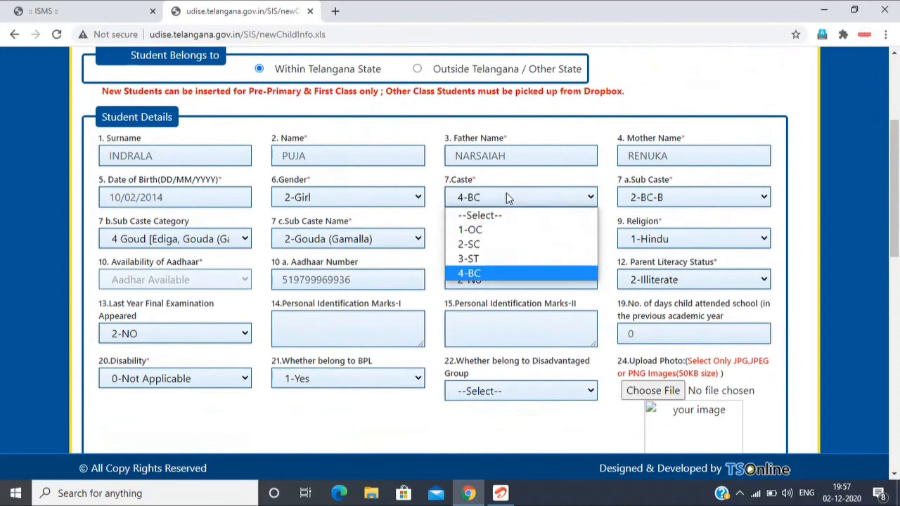
{"action": "left_click", "coordinate": [496, 244]}
{"action": "scroll", "coordinate": [496, 249], "scroll_direction": "down", "scroll_amount": 3}
{"action": "scroll", "coordinate": [492, 219], "scroll_direction": "up", "scroll_amount": 1}
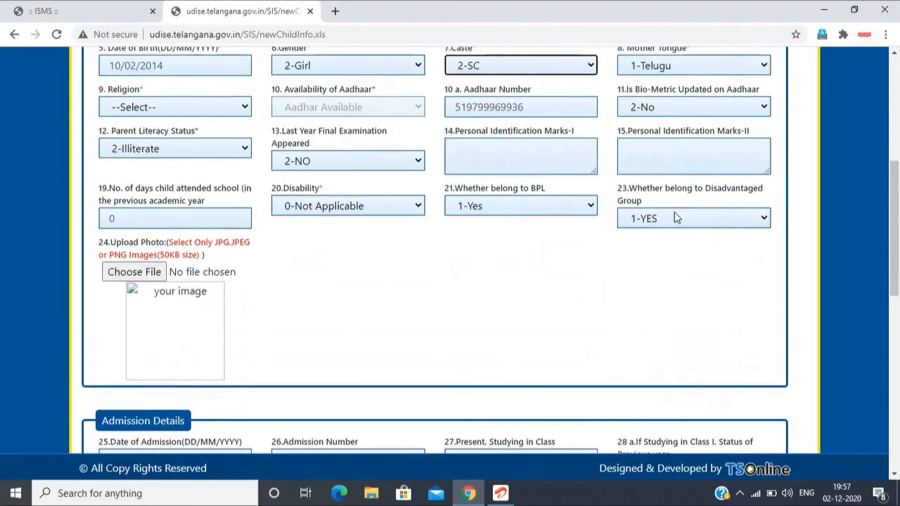
{"action": "scroll", "coordinate": [633, 210], "scroll_direction": "up", "scroll_amount": 3}
{"action": "left_click", "coordinate": [498, 264]}
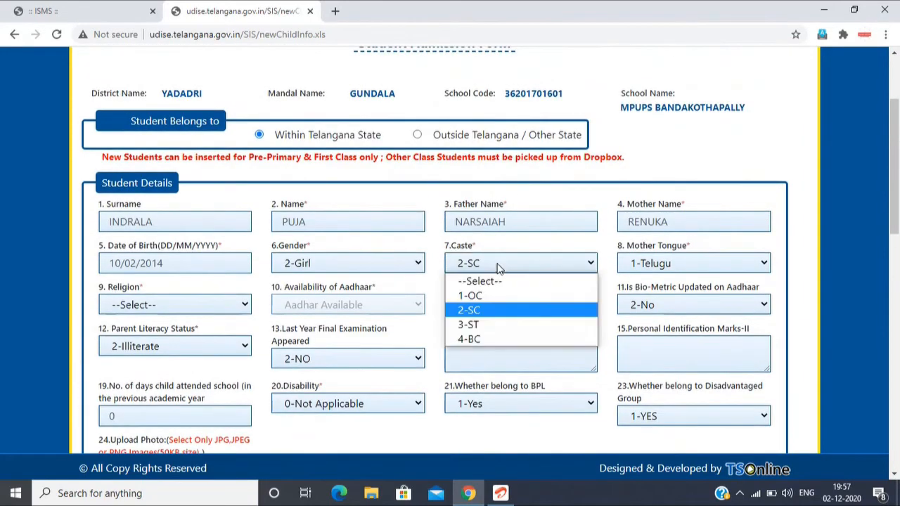
{"action": "left_click", "coordinate": [501, 342]}
{"action": "scroll", "coordinate": [586, 321], "scroll_direction": "down", "scroll_amount": 2}
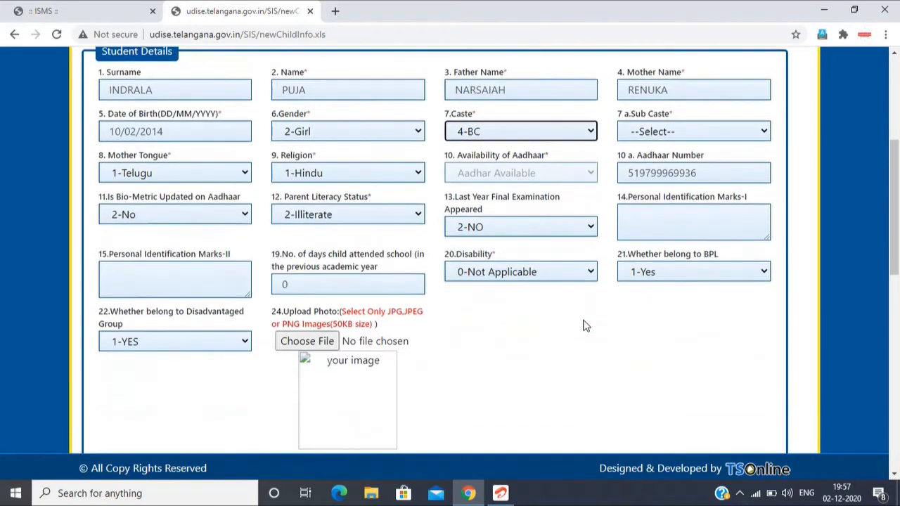
Step: Set Whether belong to Disadvantaged Group to 2-NO
{"action": "scroll", "coordinate": [647, 299], "scroll_direction": "down", "scroll_amount": 1}
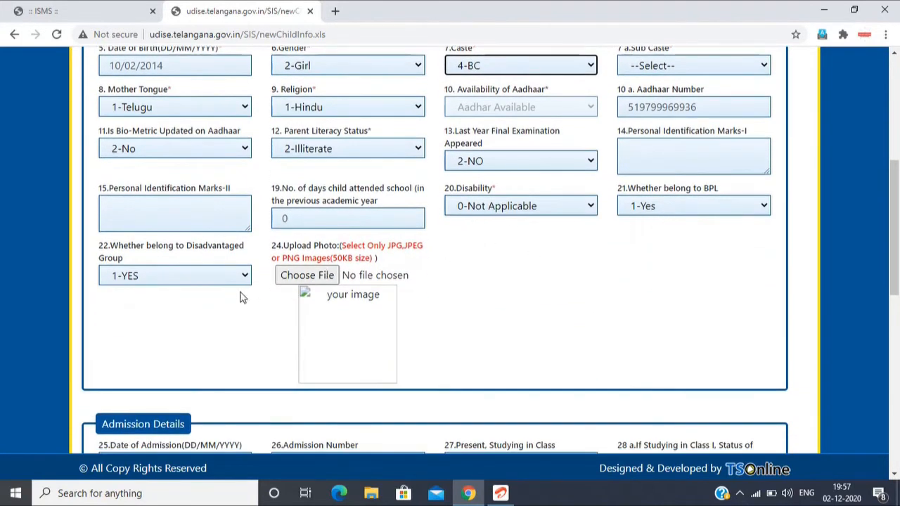
{"action": "left_click", "coordinate": [206, 279]}
{"action": "left_click", "coordinate": [187, 322]}
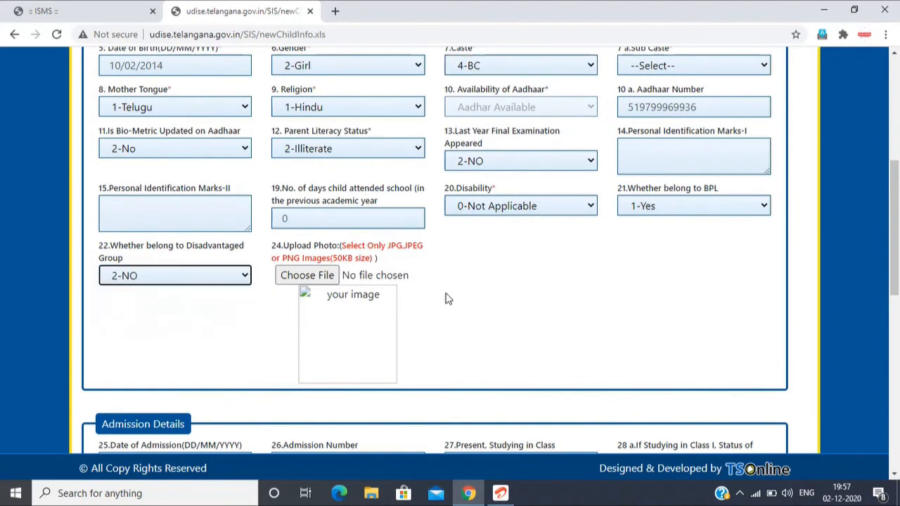
Step: Enter 16/06/2020 as the Date of Admission and fill in the student's admission number under Admission Details
{"action": "scroll", "coordinate": [446, 297], "scroll_direction": "down", "scroll_amount": 2}
{"action": "scroll", "coordinate": [446, 297], "scroll_direction": "down", "scroll_amount": 3}
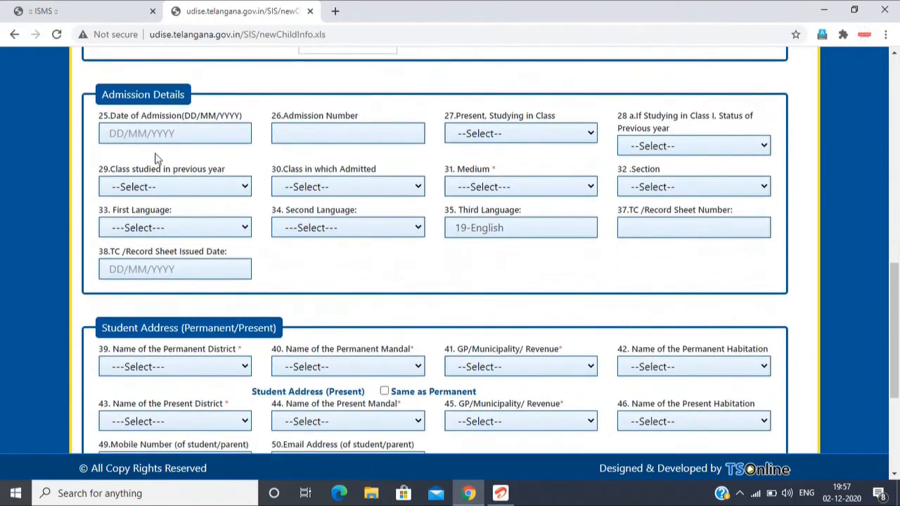
{"action": "left_click", "coordinate": [113, 135]}
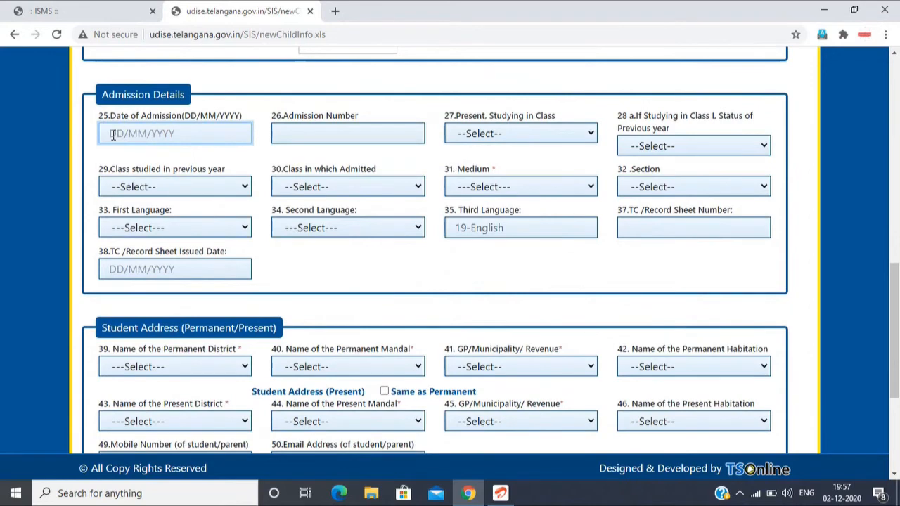
{"action": "type", "text": "16/06/2020"}
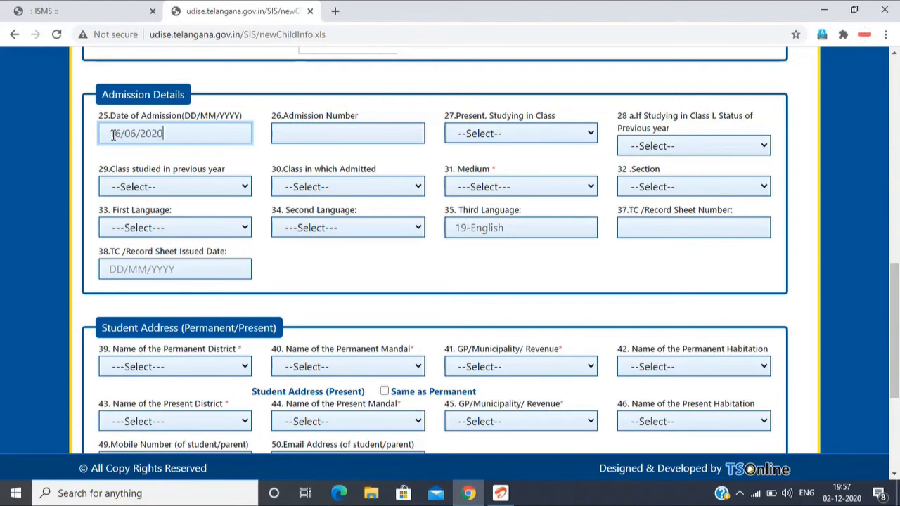
{"action": "left_click", "coordinate": [323, 140]}
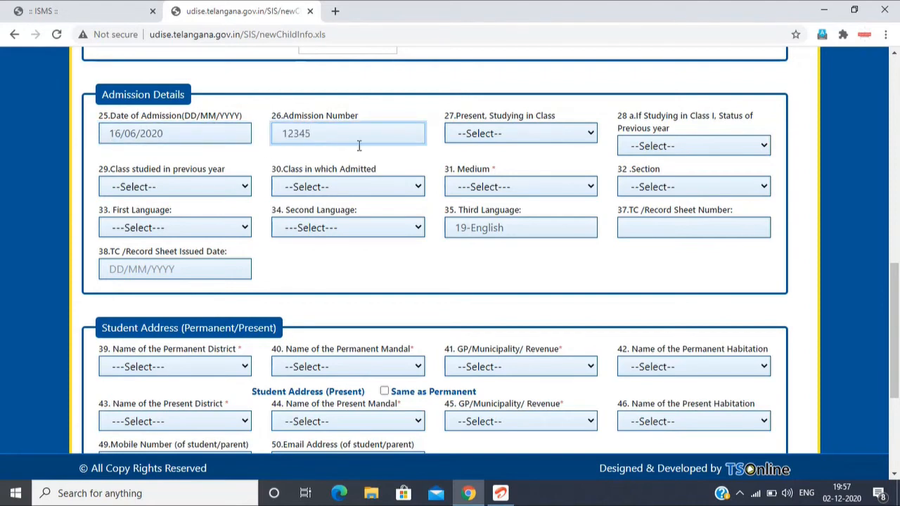
Step: Set the class presently studied to 1 and the previous-year status for Class I to Anganwadi-ECCE
{"action": "left_click", "coordinate": [563, 133]}
{"action": "left_click", "coordinate": [531, 209]}
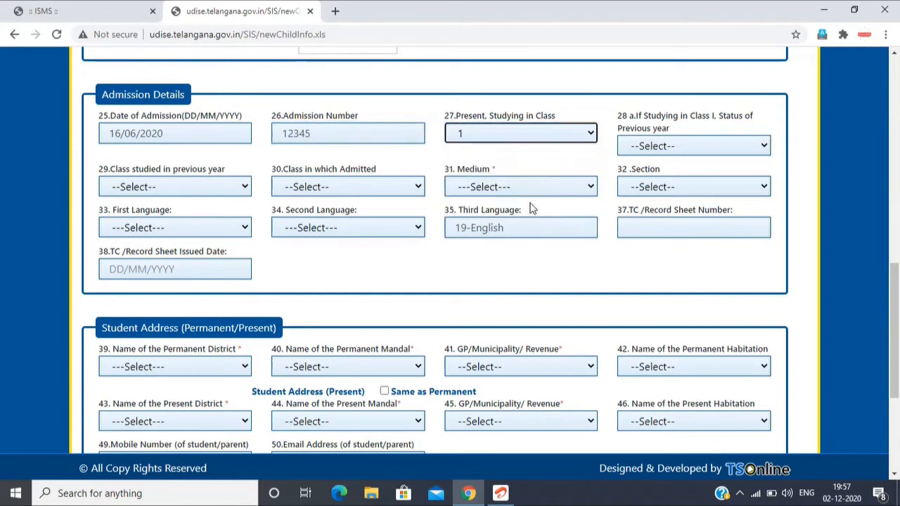
{"action": "left_click", "coordinate": [680, 148]}
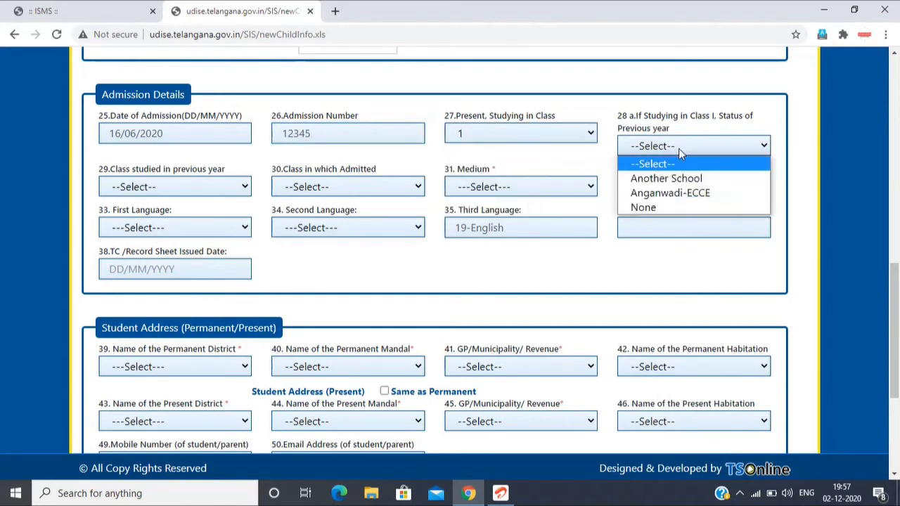
{"action": "left_click", "coordinate": [700, 200]}
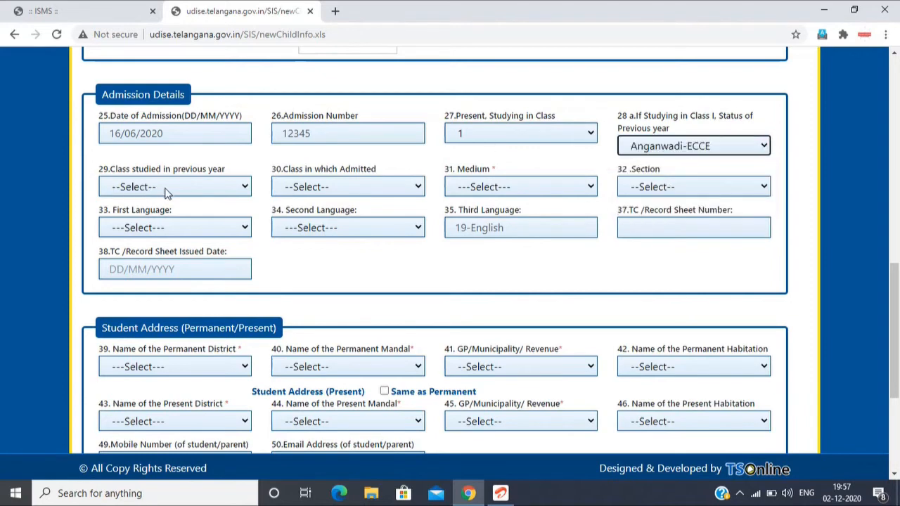
Step: Set Class studied in previous year to None and Class in which Admitted to 1
{"action": "left_click", "coordinate": [166, 189]}
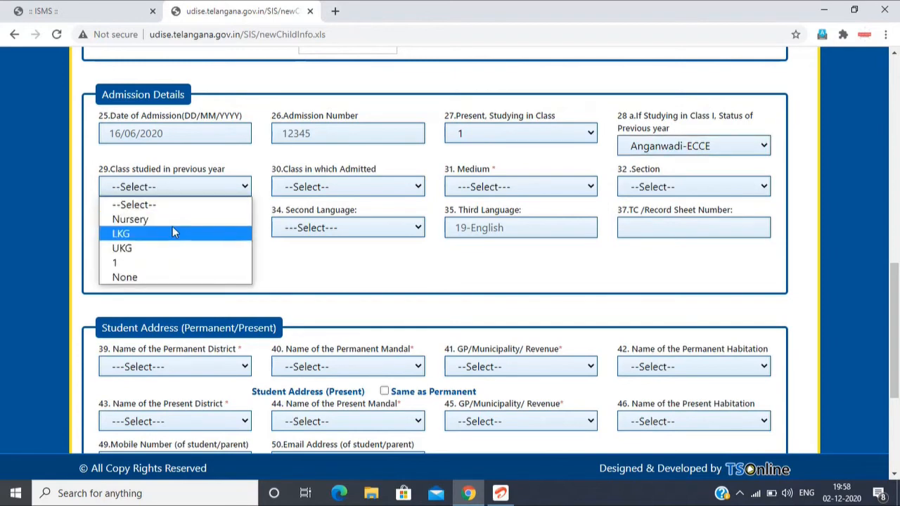
{"action": "left_click", "coordinate": [178, 280]}
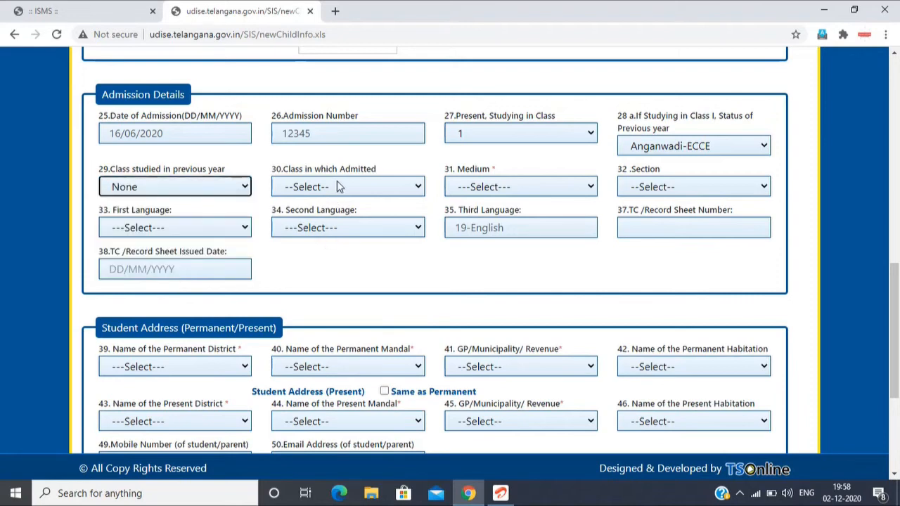
{"action": "left_click", "coordinate": [337, 183]}
{"action": "left_click", "coordinate": [335, 263]}
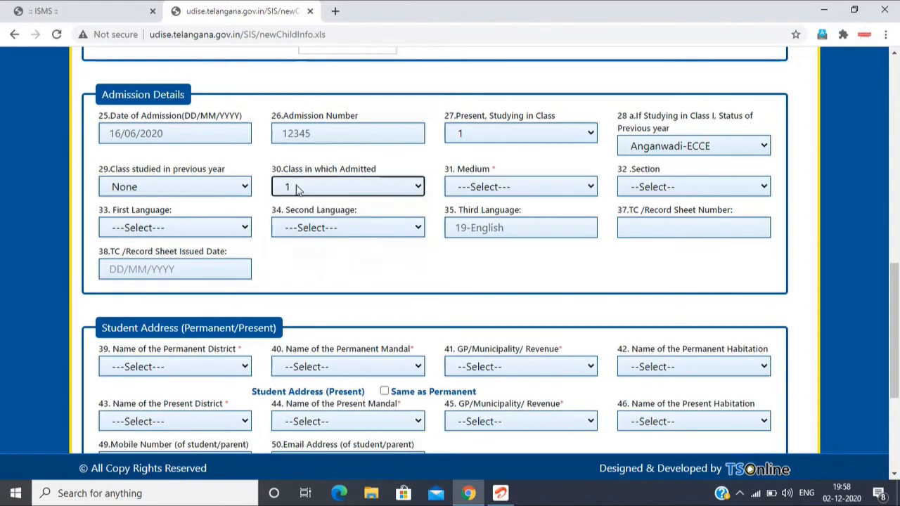
Step: Set the Medium to English and the Section to 1-A
{"action": "left_click", "coordinate": [543, 189]}
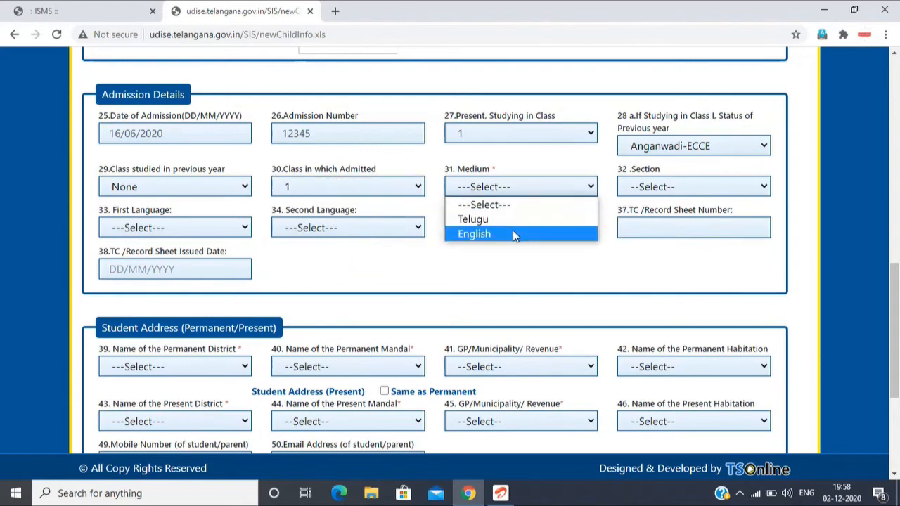
{"action": "left_click", "coordinate": [512, 234]}
{"action": "left_click", "coordinate": [684, 187]}
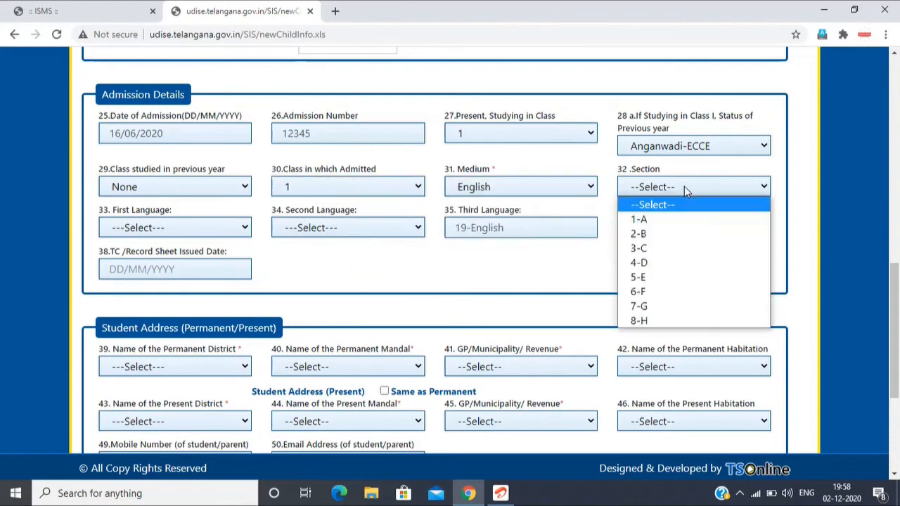
{"action": "left_click", "coordinate": [676, 224]}
Step: Choose 17-Telugu as the First Language and 4-Hindi as the Second Language
{"action": "scroll", "coordinate": [194, 144], "scroll_direction": "down", "scroll_amount": 1}
{"action": "left_click", "coordinate": [177, 160]}
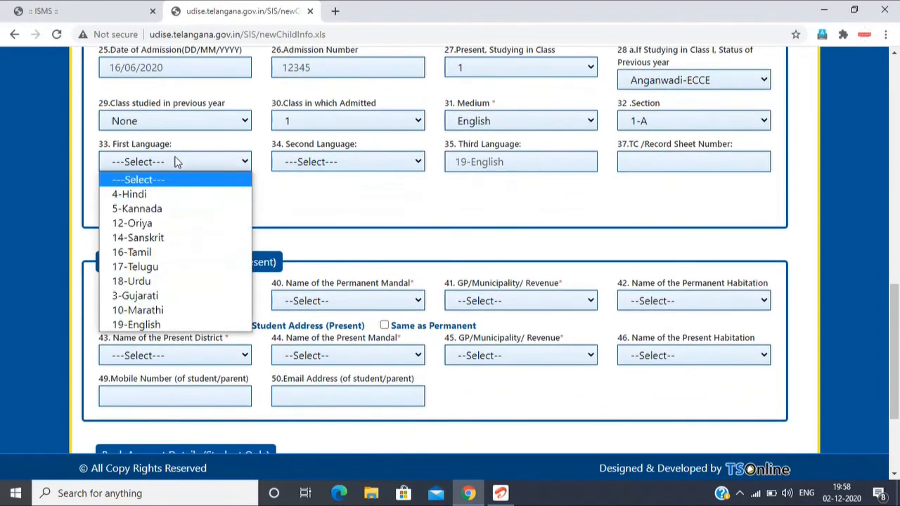
{"action": "left_click", "coordinate": [173, 269]}
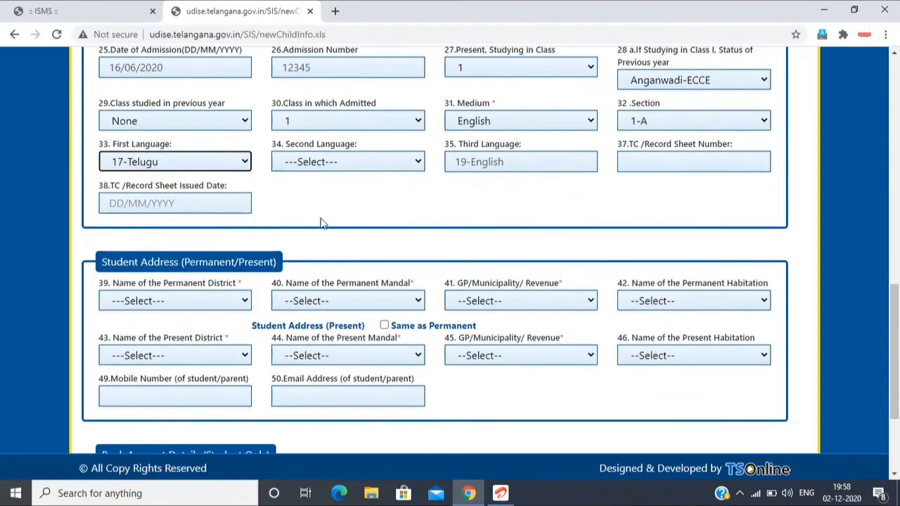
{"action": "left_click", "coordinate": [357, 170]}
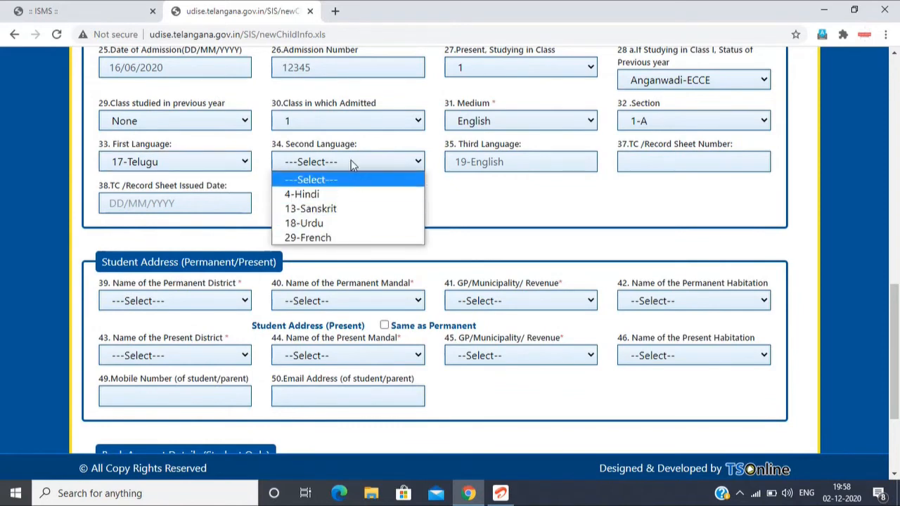
{"action": "left_click", "coordinate": [350, 195]}
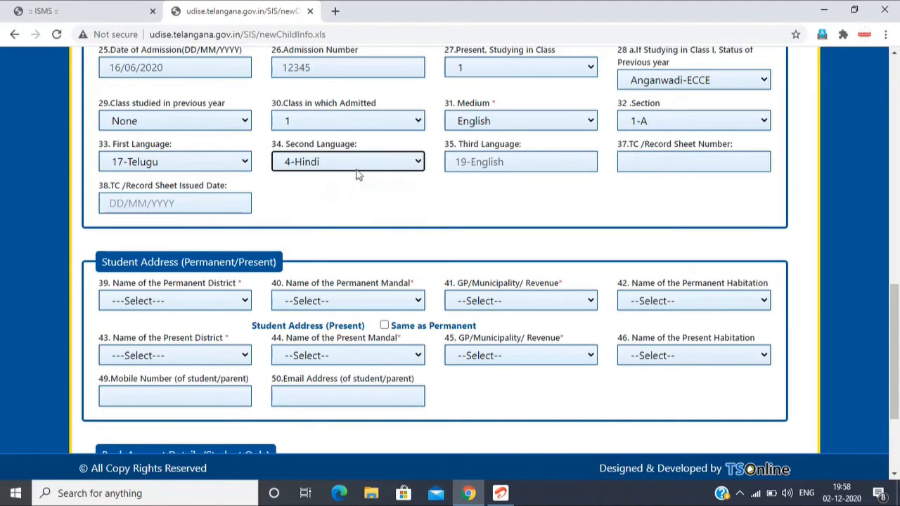
Step: Clear the Second Language choice by setting it back to ---Select---
{"action": "left_click", "coordinate": [355, 165]}
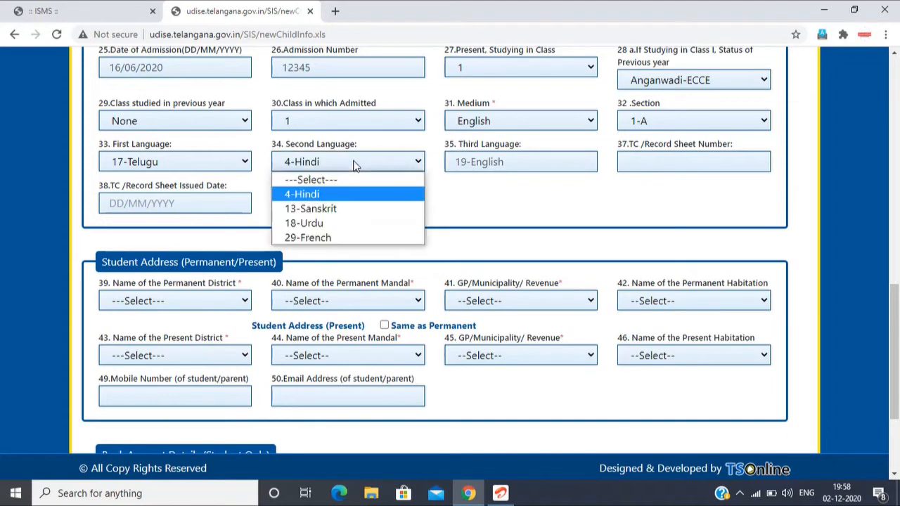
{"action": "left_click", "coordinate": [320, 181]}
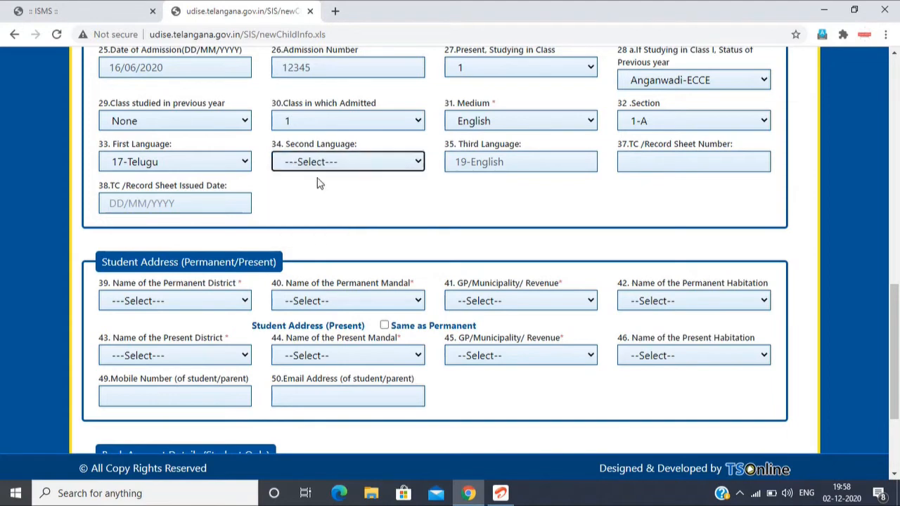
Step: Set the permanent district to 3620-YADADRI and the permanent mandal to 362017-GUNDALA
{"action": "scroll", "coordinate": [594, 166], "scroll_direction": "down", "scroll_amount": 2}
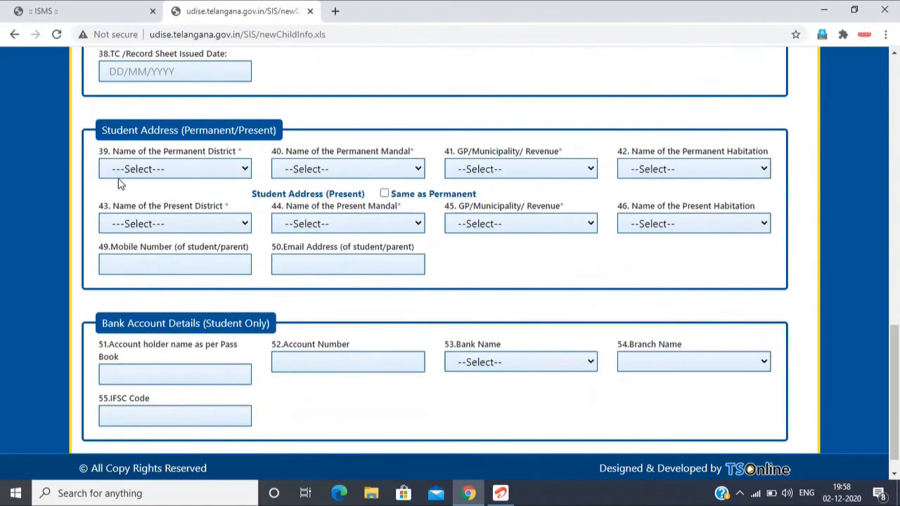
{"action": "scroll", "coordinate": [147, 175], "scroll_direction": "up", "scroll_amount": 1}
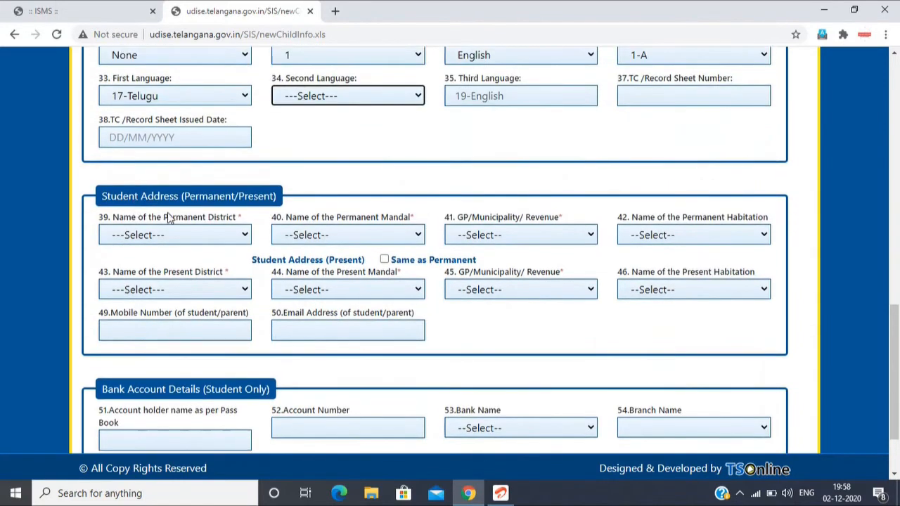
{"action": "left_click", "coordinate": [165, 236]}
{"action": "scroll", "coordinate": [186, 327], "scroll_direction": "down", "scroll_amount": 3}
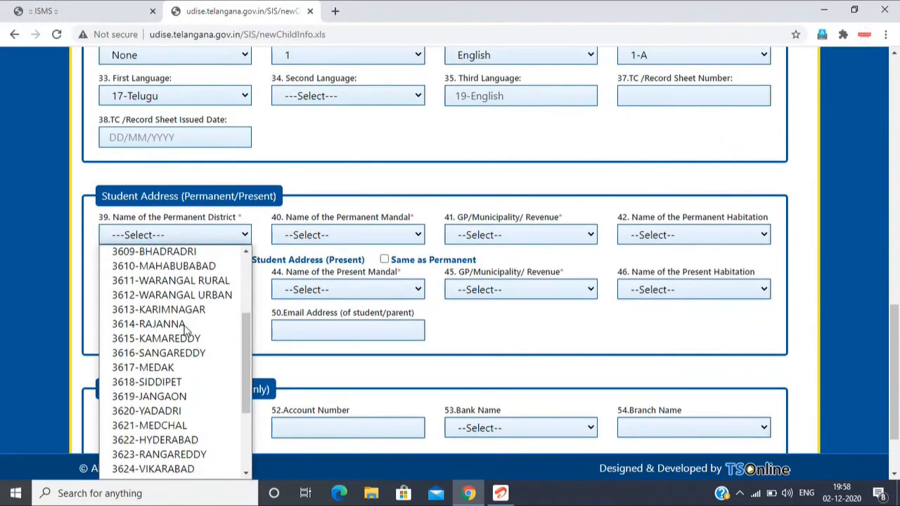
{"action": "scroll", "coordinate": [186, 327], "scroll_direction": "down", "scroll_amount": 3}
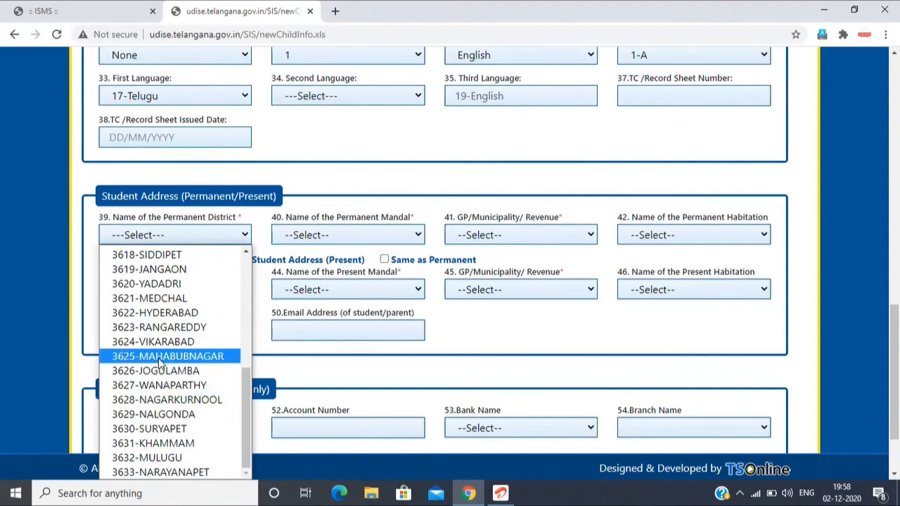
{"action": "scroll", "coordinate": [164, 428], "scroll_direction": "up", "scroll_amount": 3}
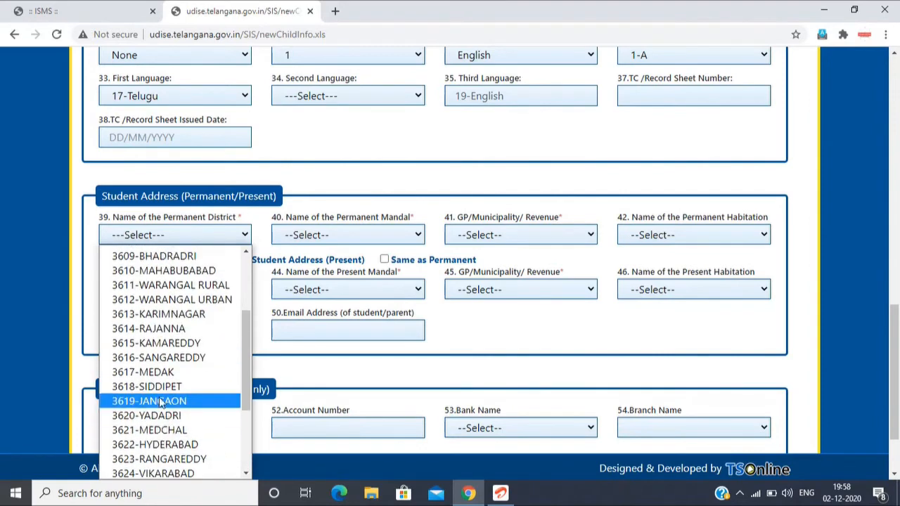
{"action": "left_click", "coordinate": [146, 415]}
{"action": "left_click", "coordinate": [320, 238]}
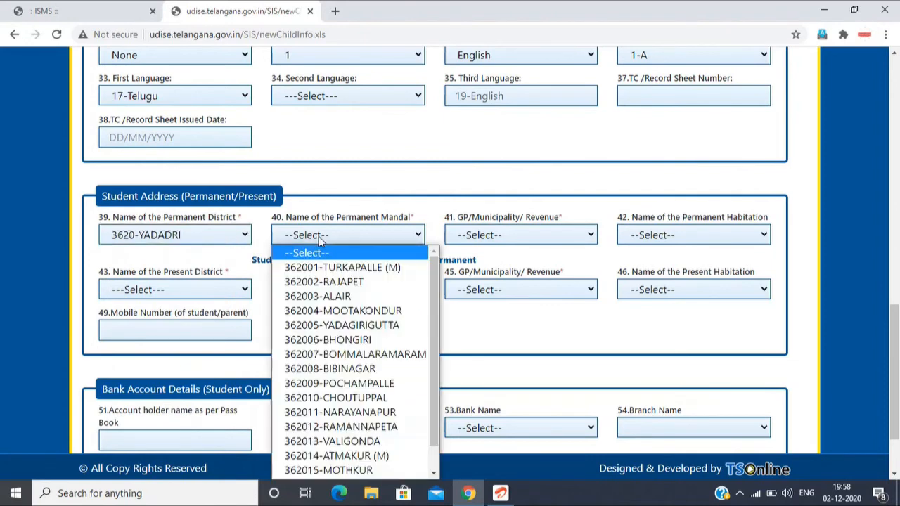
{"action": "scroll", "coordinate": [338, 464], "scroll_direction": "down", "scroll_amount": 1}
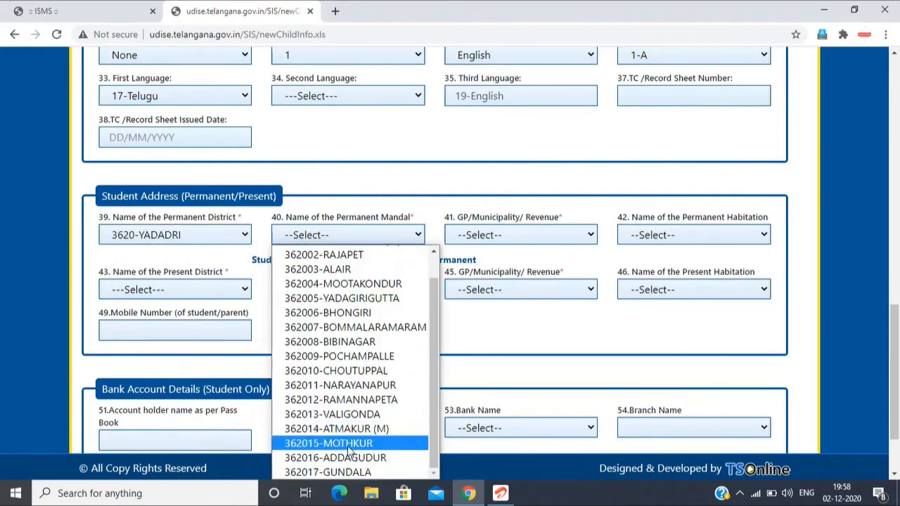
{"action": "left_click", "coordinate": [349, 472]}
{"action": "left_click", "coordinate": [494, 239]}
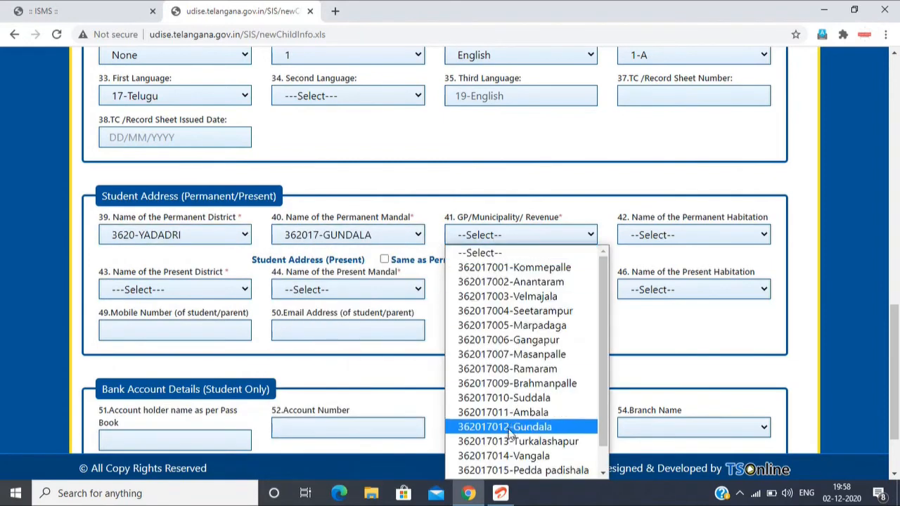
{"action": "scroll", "coordinate": [534, 468], "scroll_direction": "down", "scroll_amount": 1}
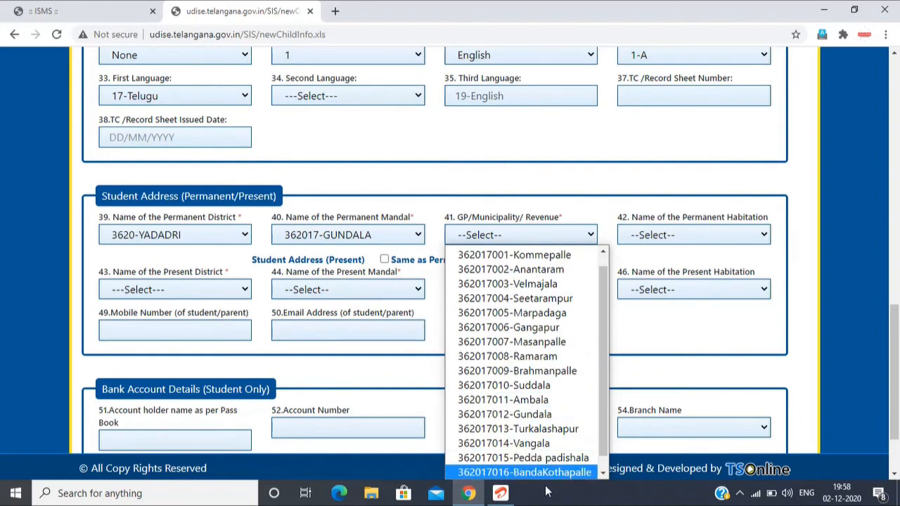
{"action": "left_click", "coordinate": [541, 473]}
{"action": "left_click", "coordinate": [688, 238]}
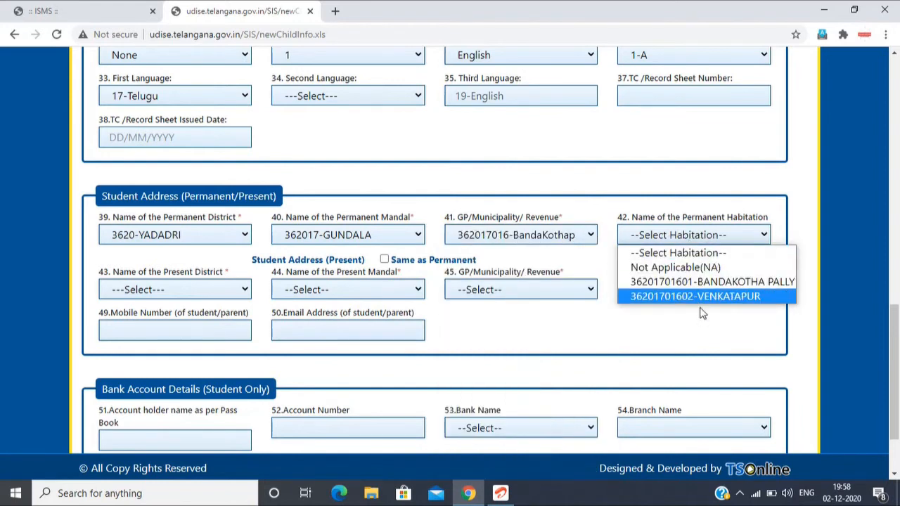
{"action": "left_click", "coordinate": [702, 281]}
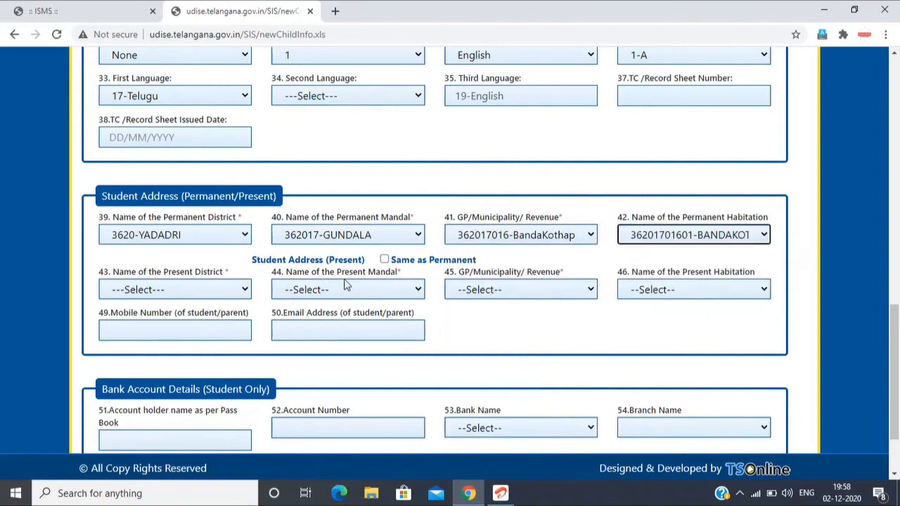
Step: Mark the student's present address as the same as the permanent one
{"action": "left_click", "coordinate": [384, 259]}
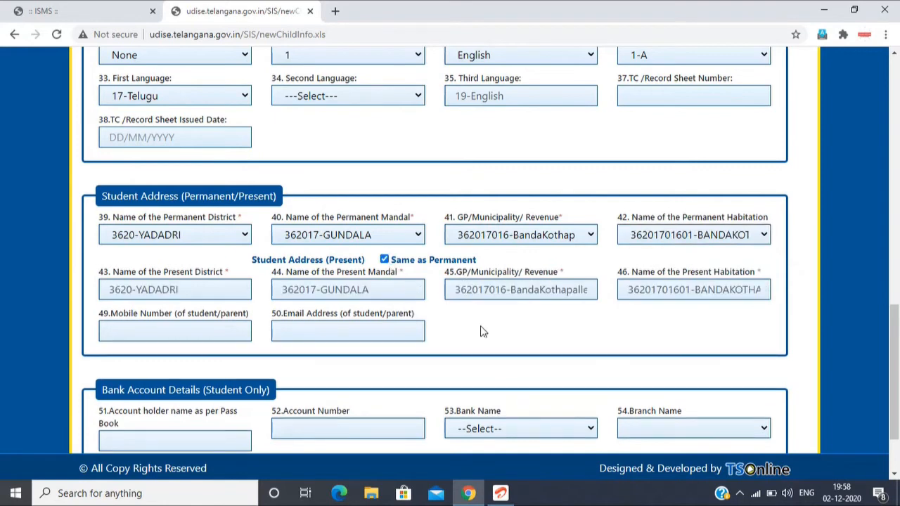
Step: Examine the mobile number and email fields and the student's bank account fields, including the bank and branch choices
{"action": "scroll", "coordinate": [483, 331], "scroll_direction": "down", "scroll_amount": 2}
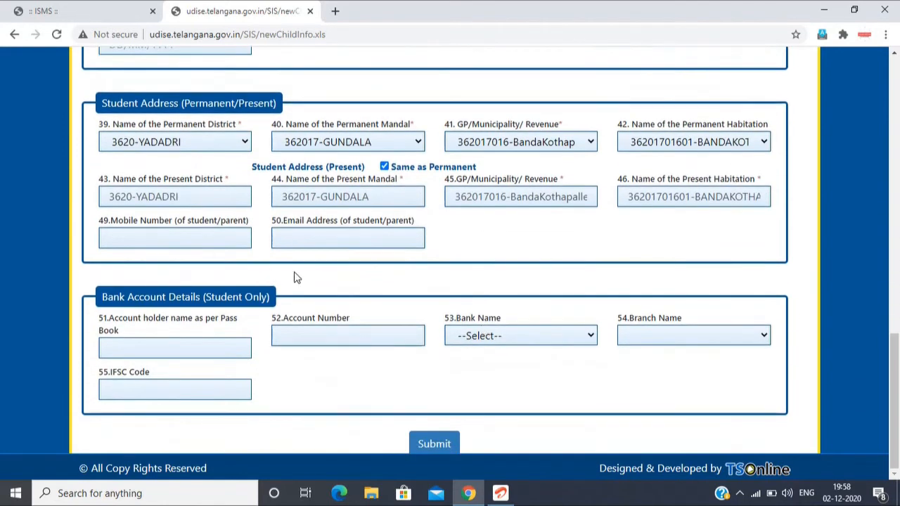
{"action": "left_click", "coordinate": [180, 237]}
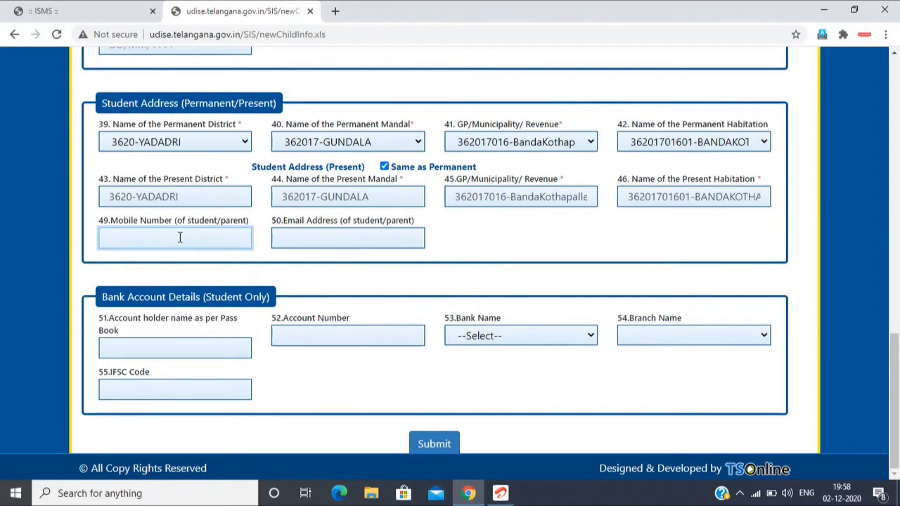
{"action": "left_click", "coordinate": [316, 237]}
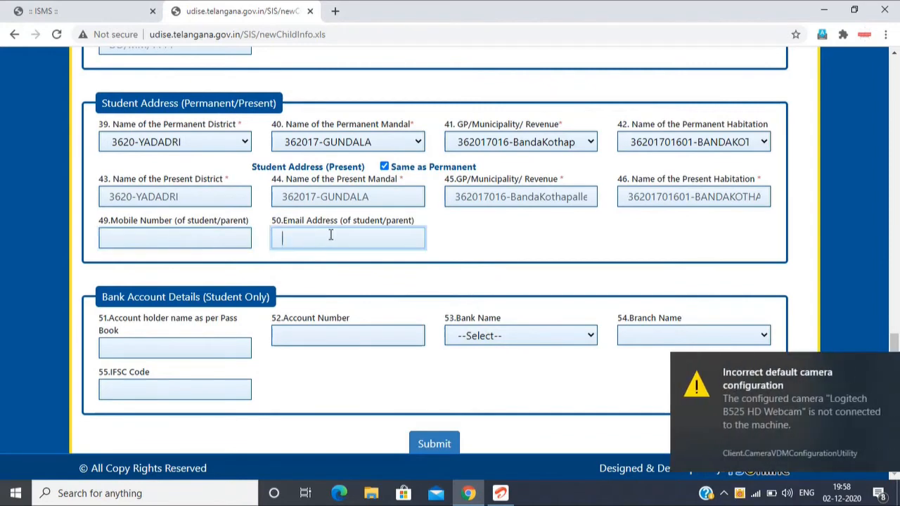
{"action": "left_click", "coordinate": [879, 365]}
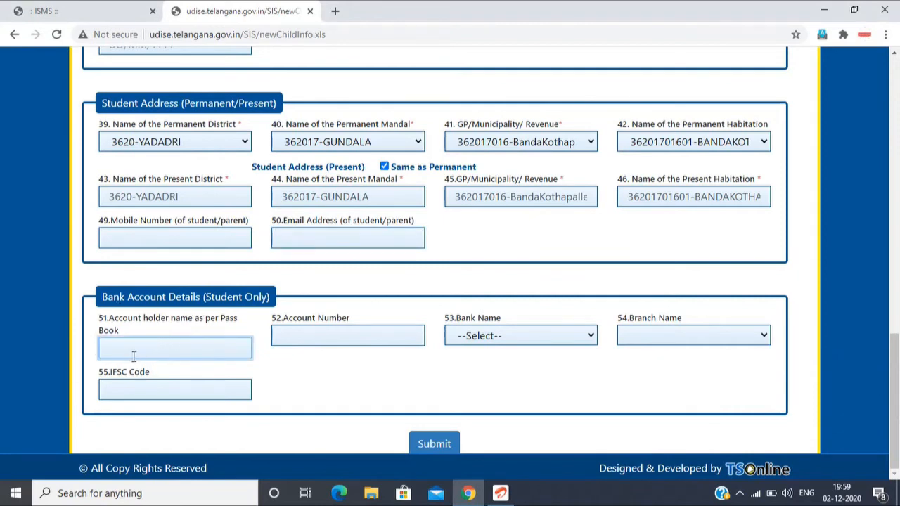
{"action": "left_click", "coordinate": [337, 336]}
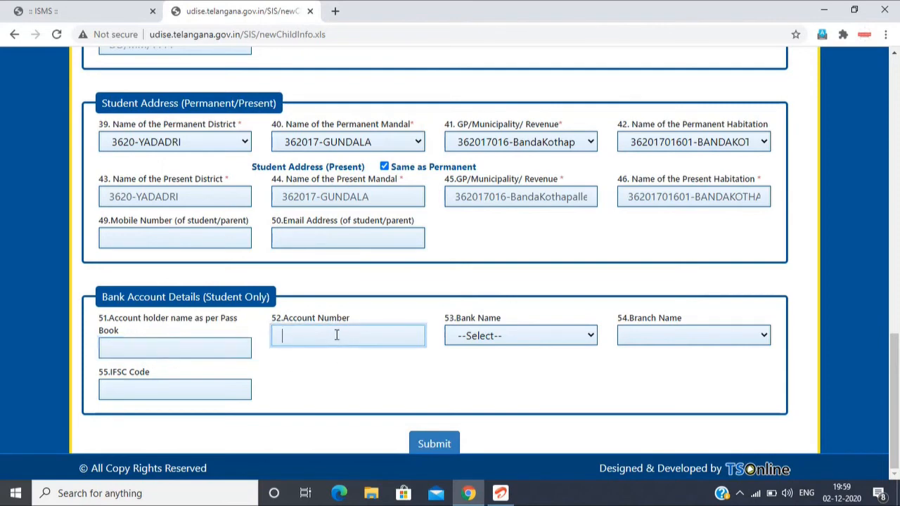
{"action": "left_click", "coordinate": [543, 336]}
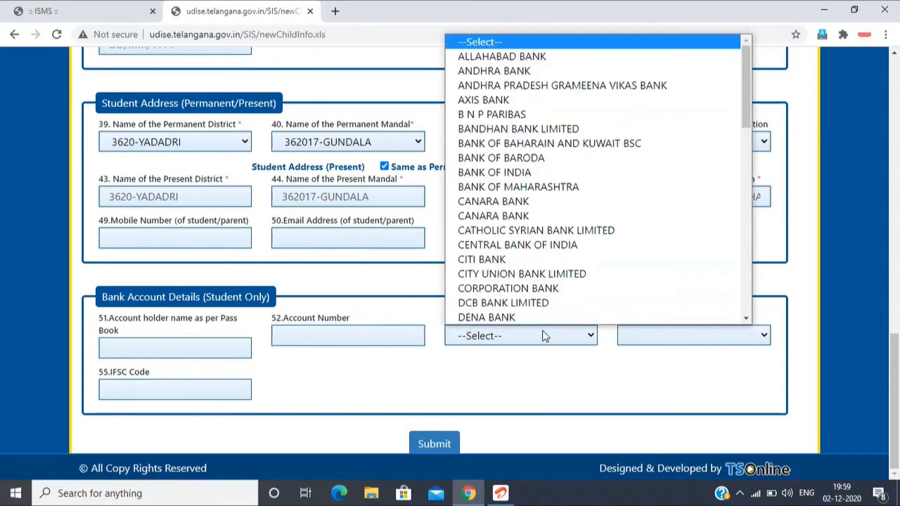
{"action": "left_click", "coordinate": [542, 337]}
{"action": "left_click", "coordinate": [648, 338]}
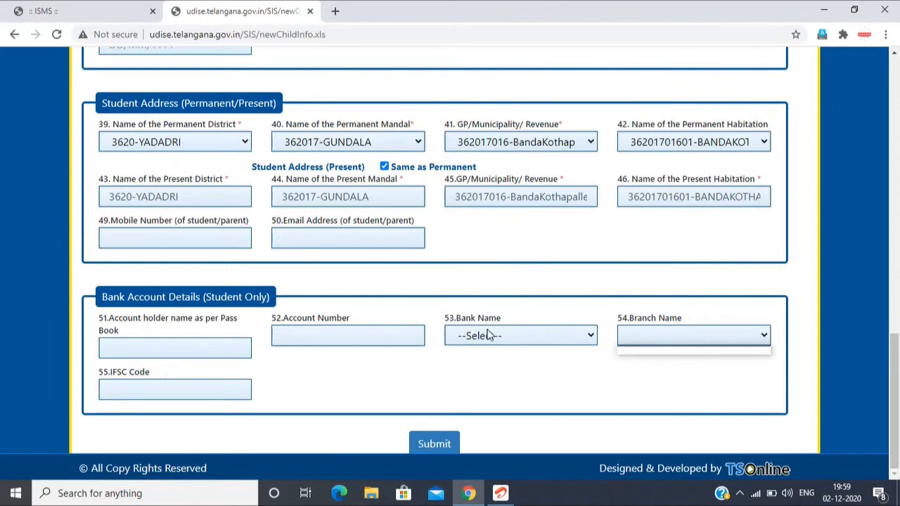
{"action": "left_click", "coordinate": [487, 334]}
{"action": "left_click", "coordinate": [623, 336]}
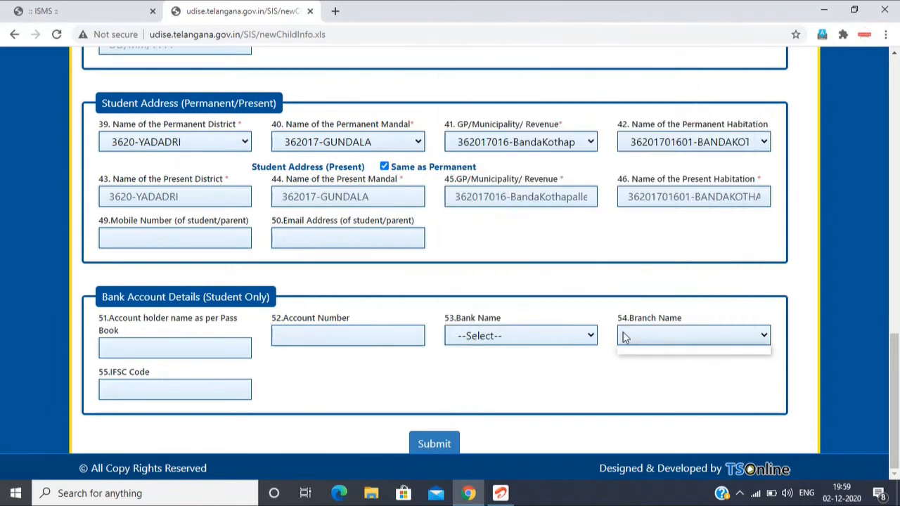
{"action": "left_click", "coordinate": [153, 395]}
{"action": "left_click", "coordinate": [144, 394]}
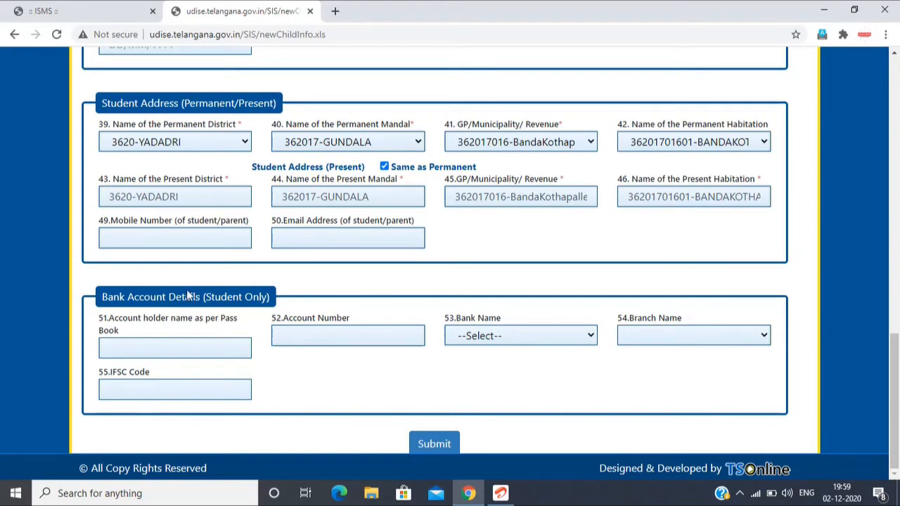
{"action": "scroll", "coordinate": [395, 286], "scroll_direction": "up", "scroll_amount": 3}
{"action": "scroll", "coordinate": [395, 286], "scroll_direction": "up", "scroll_amount": 7}
{"action": "scroll", "coordinate": [398, 288], "scroll_direction": "down", "scroll_amount": 10}
{"action": "scroll", "coordinate": [398, 287], "scroll_direction": "up", "scroll_amount": 6}
{"action": "scroll", "coordinate": [398, 289], "scroll_direction": "down", "scroll_amount": 6}
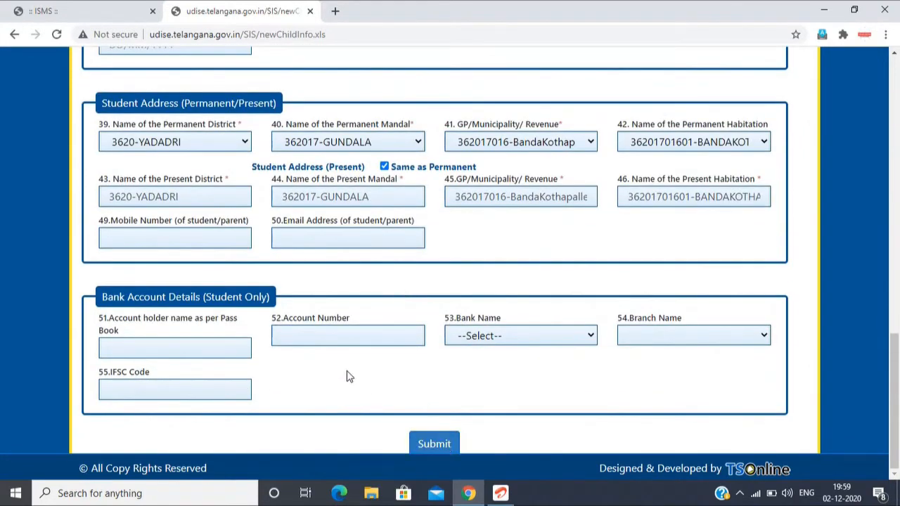
Step: Start a New Student Insert and set the Availability of Aadhaar to Aadhar Available
{"action": "scroll", "coordinate": [388, 286], "scroll_direction": "up", "scroll_amount": 3}
{"action": "scroll", "coordinate": [389, 286], "scroll_direction": "up", "scroll_amount": 10}
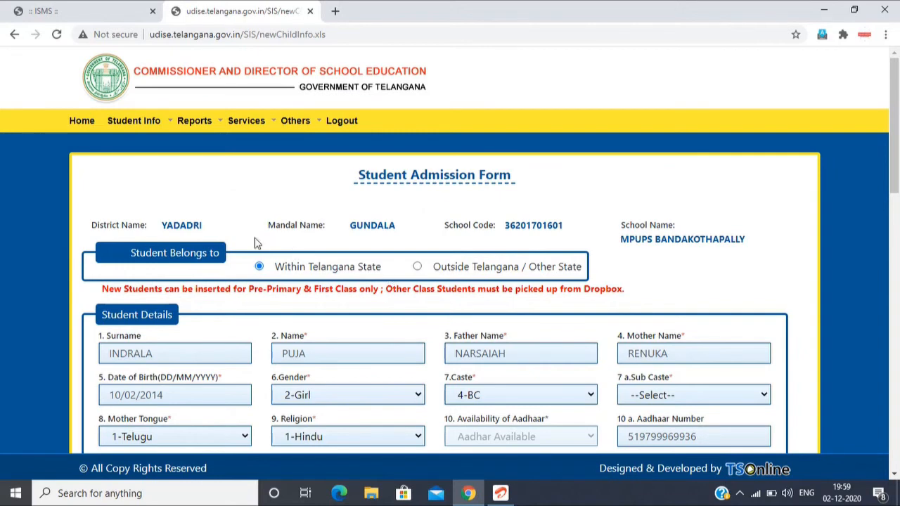
{"action": "mouse_move", "coordinate": [145, 130]}
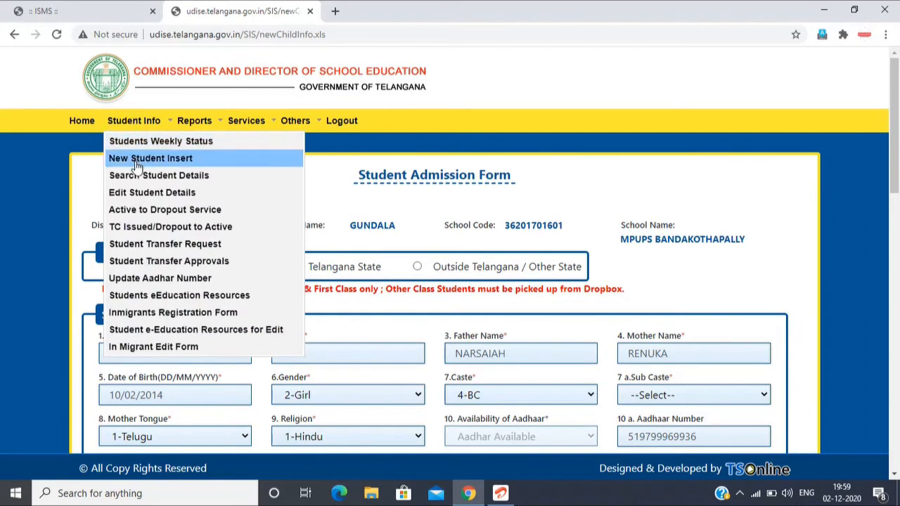
{"action": "left_click", "coordinate": [165, 160]}
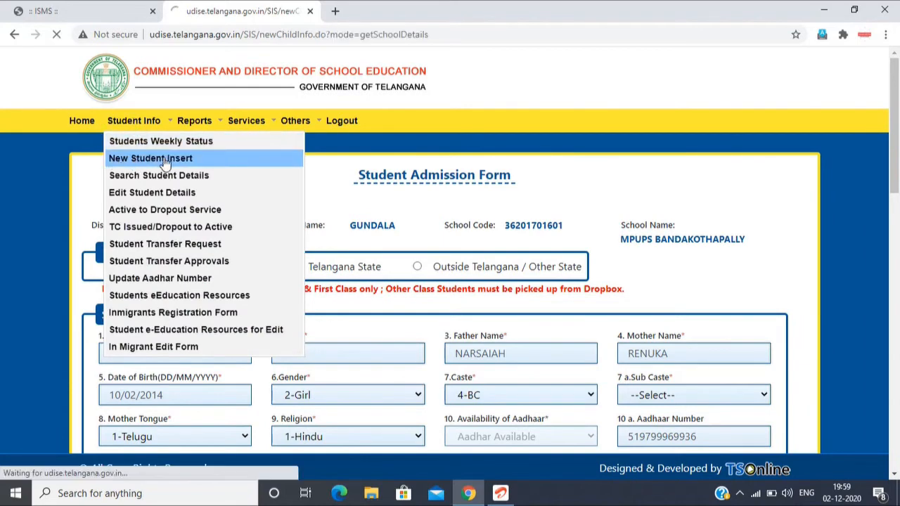
{"action": "left_click", "coordinate": [395, 236]}
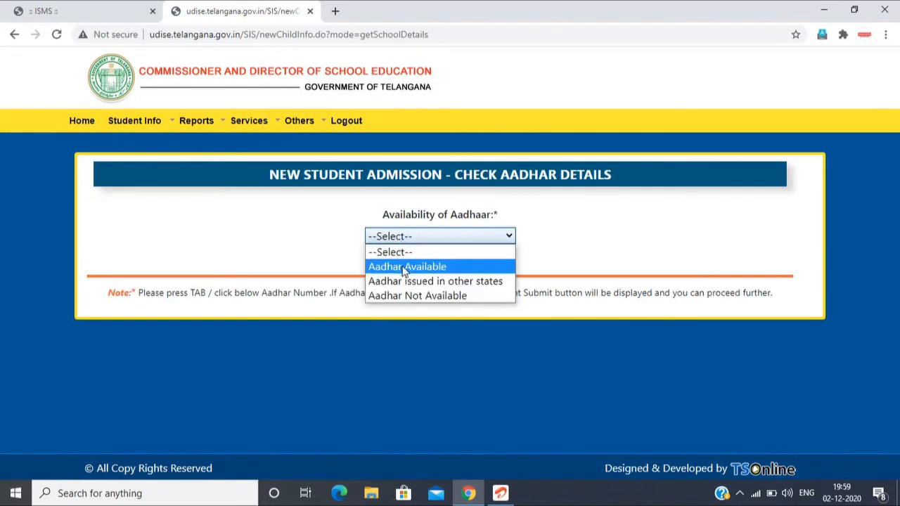
{"action": "left_click", "coordinate": [401, 267]}
Step: Check the student's Aadhaar number for an existing registration and open the transfer/pickup request for the matching record
{"action": "left_click", "coordinate": [405, 288]}
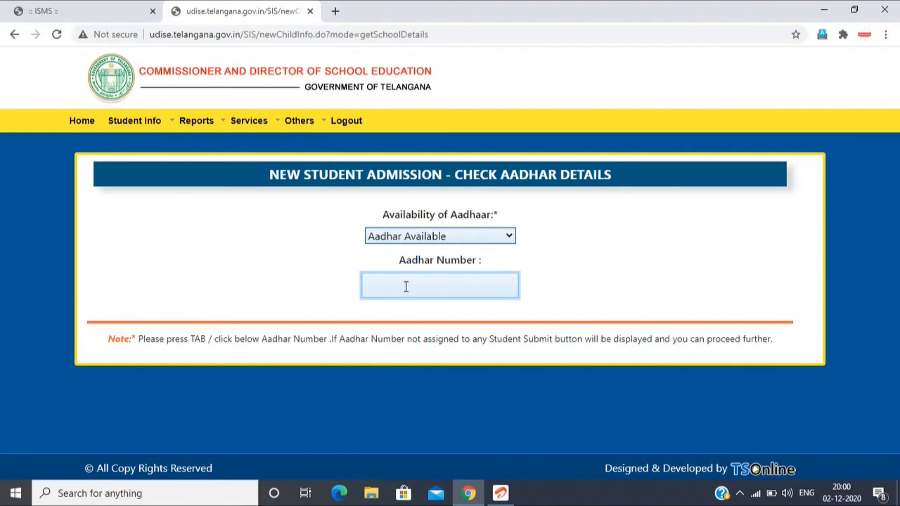
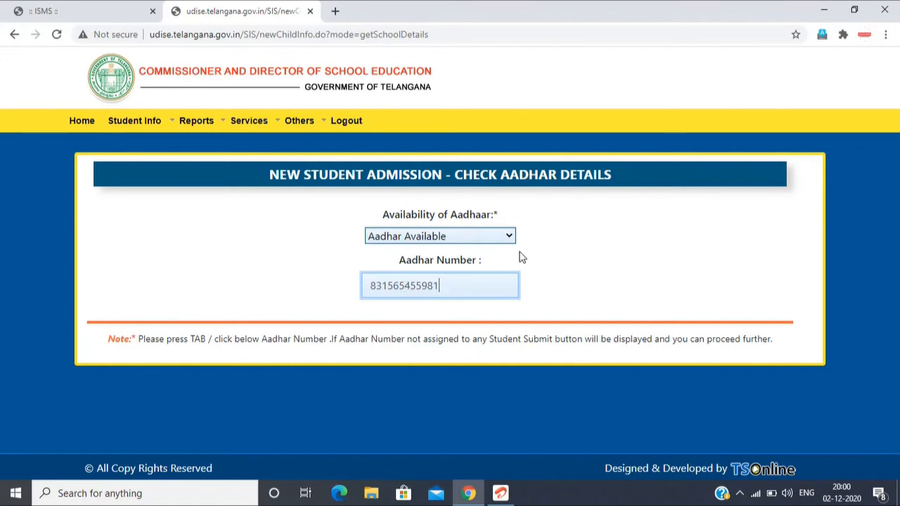
{"action": "left_click", "coordinate": [593, 270]}
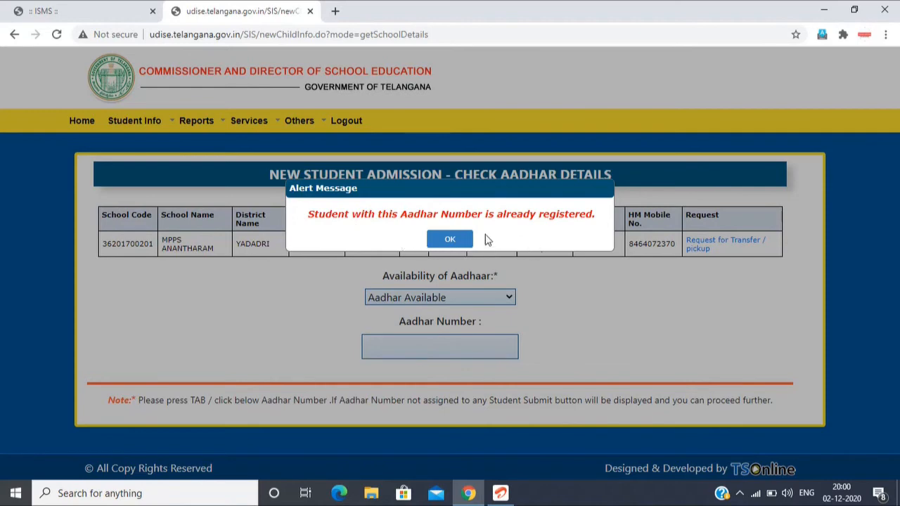
{"action": "left_click", "coordinate": [455, 240]}
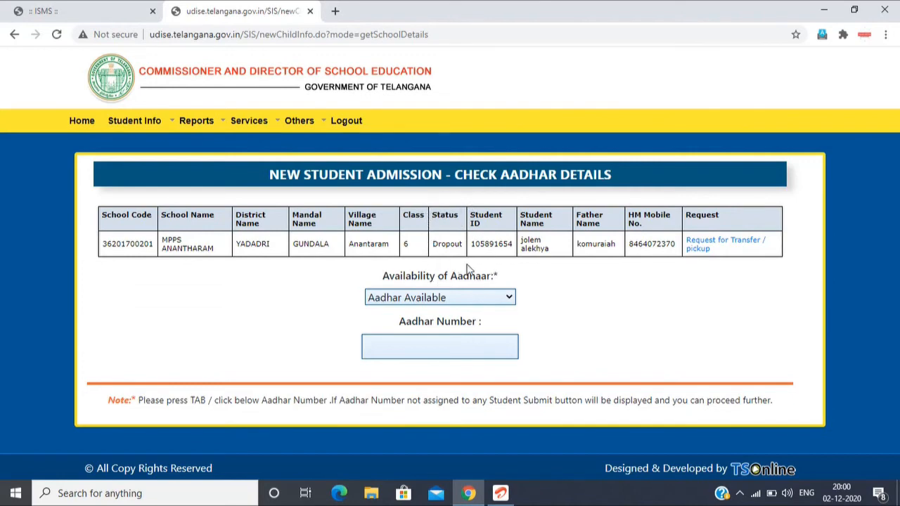
{"action": "left_click", "coordinate": [702, 246]}
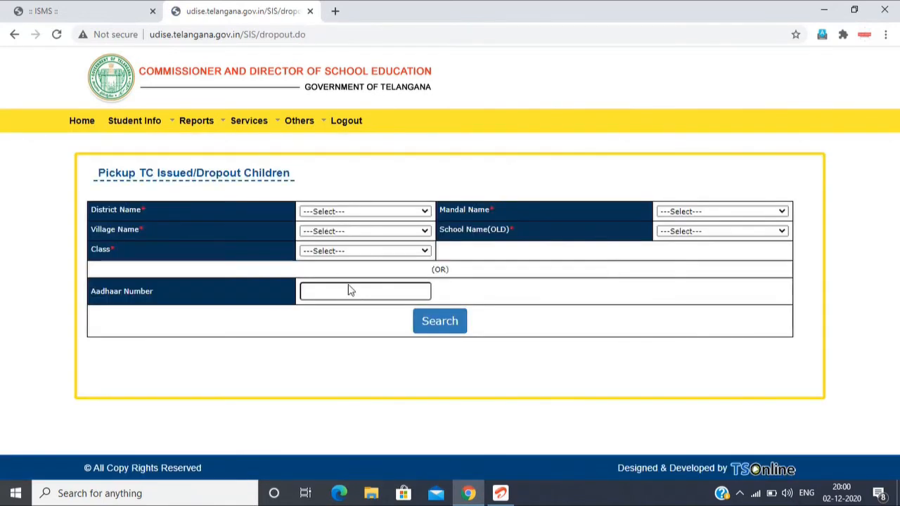
Step: Search the TC issued/dropout children by the student's Aadhaar number and select the child to open the admission details
{"action": "left_click", "coordinate": [352, 292]}
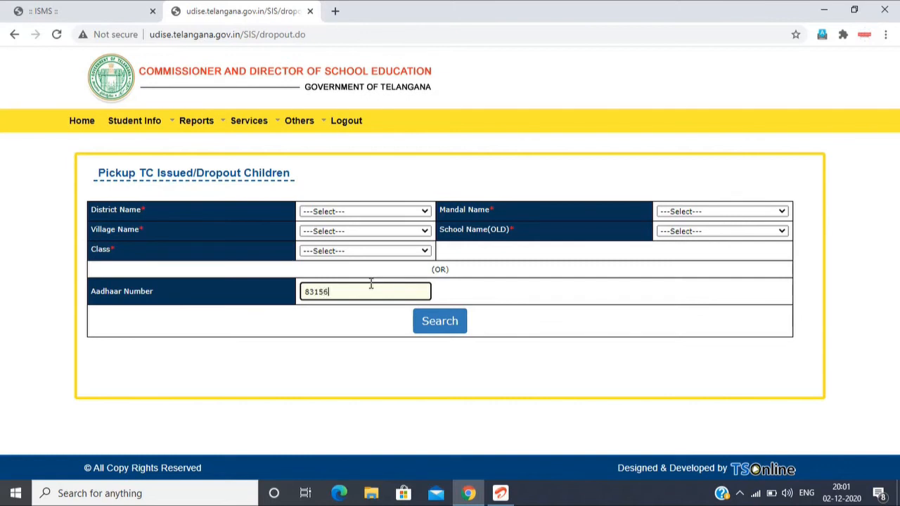
{"action": "left_click", "coordinate": [440, 322]}
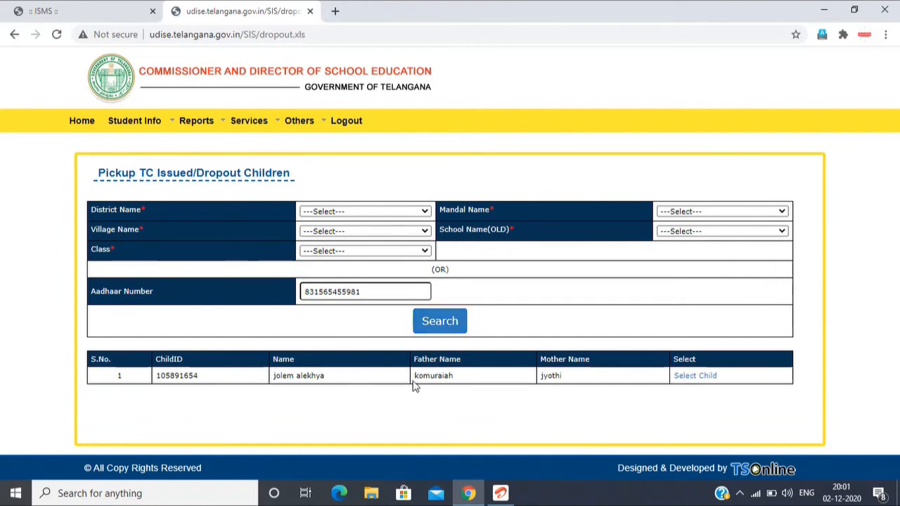
{"action": "left_click", "coordinate": [695, 380]}
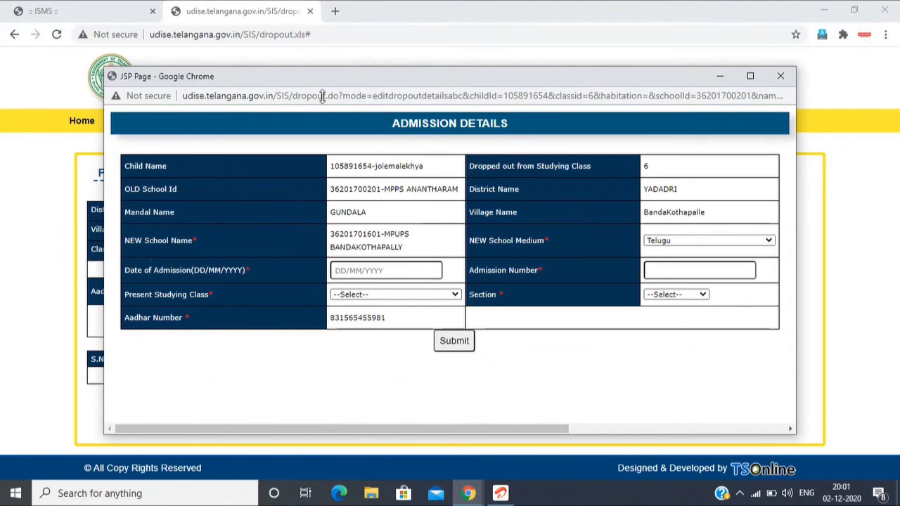
Step: Set the date of admission to 16/06/2020 and enter the student's admission number in the admission details
{"action": "left_click", "coordinate": [341, 273]}
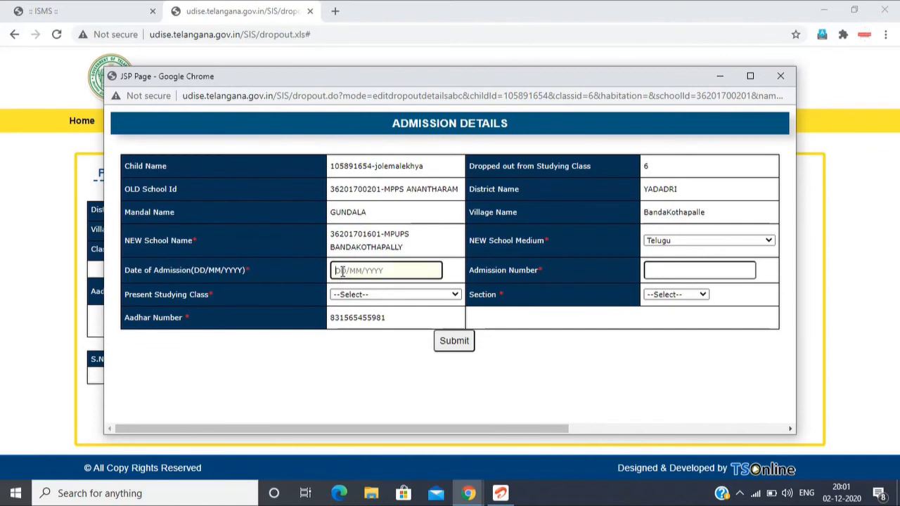
{"action": "type", "text": "16/06/2020"}
{"action": "left_click", "coordinate": [679, 269]}
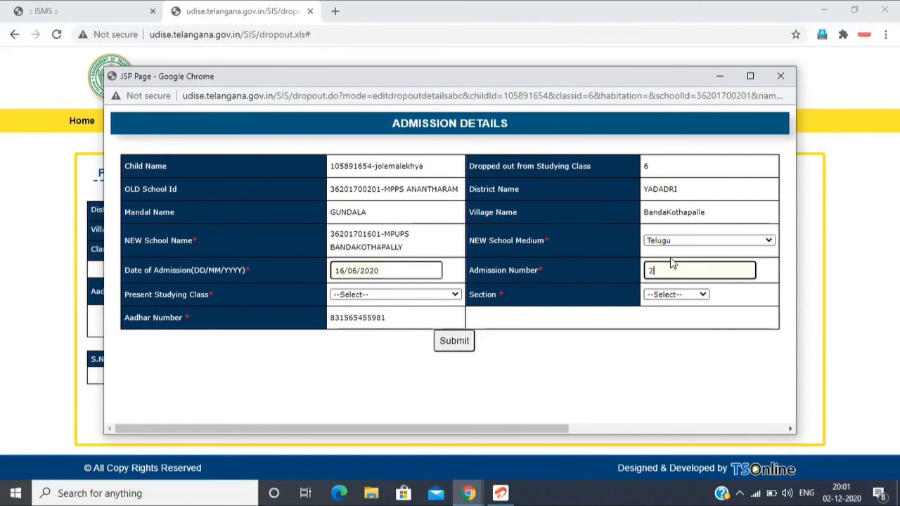
{"action": "type", "text": "2897"}
Step: Set the present studying class to 7 and the section to 1-A, and close the admission details without submitting
{"action": "left_click", "coordinate": [383, 295]}
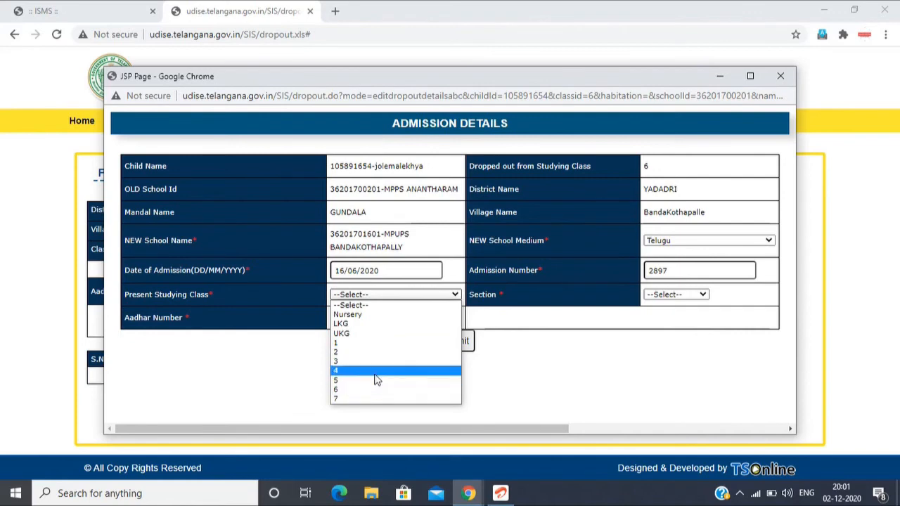
{"action": "left_click", "coordinate": [379, 399]}
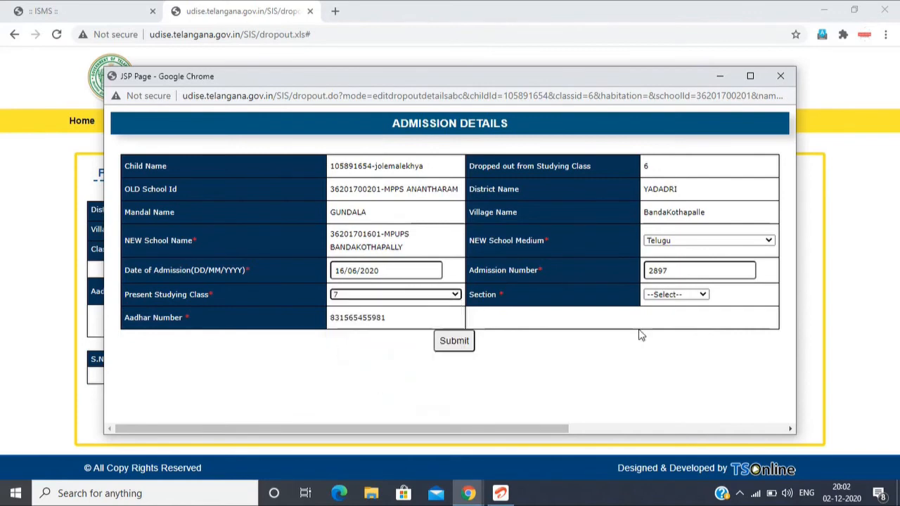
{"action": "left_click", "coordinate": [673, 295]}
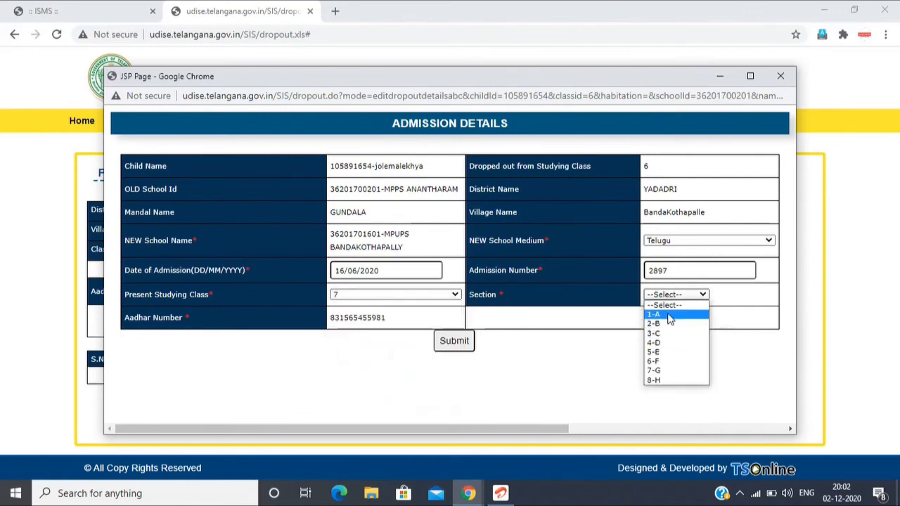
{"action": "left_click", "coordinate": [668, 316]}
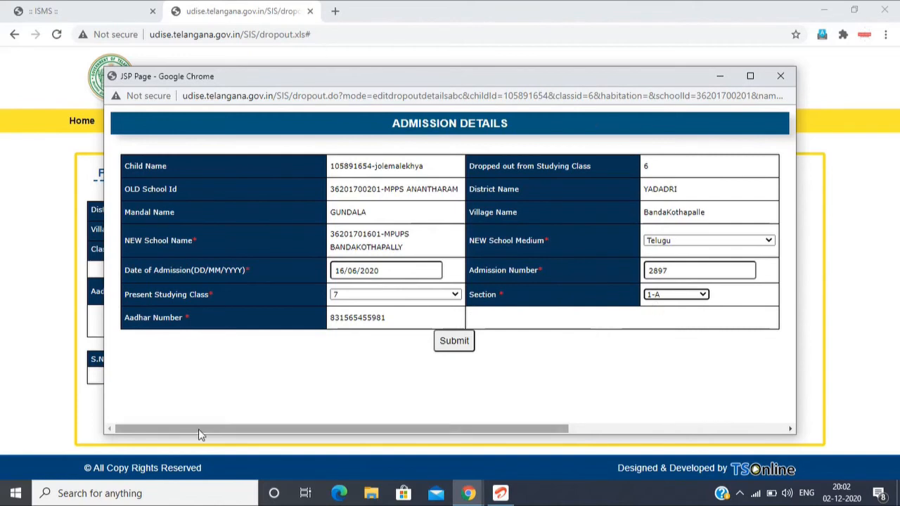
{"action": "left_click", "coordinate": [780, 75]}
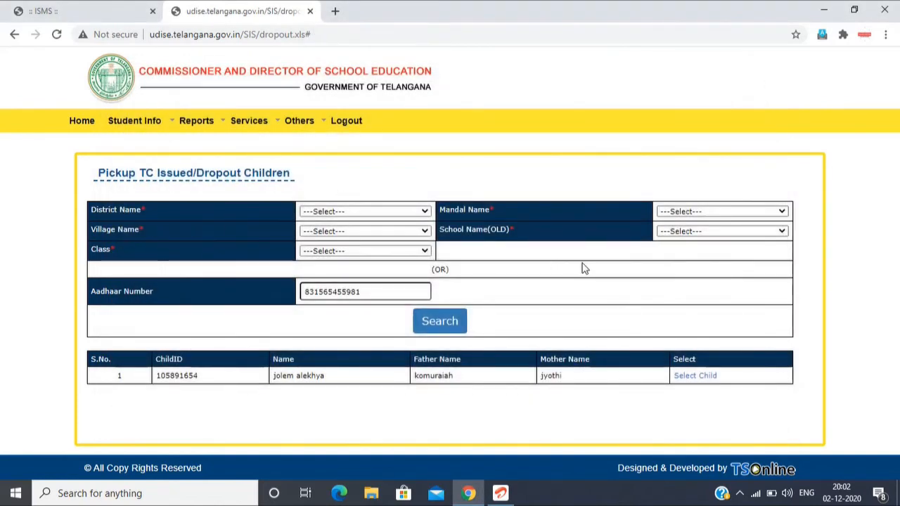
Step: Open New Student Insert again and set the Availability of Aadhaar to Aadhar Available
{"action": "mouse_move", "coordinate": [148, 132]}
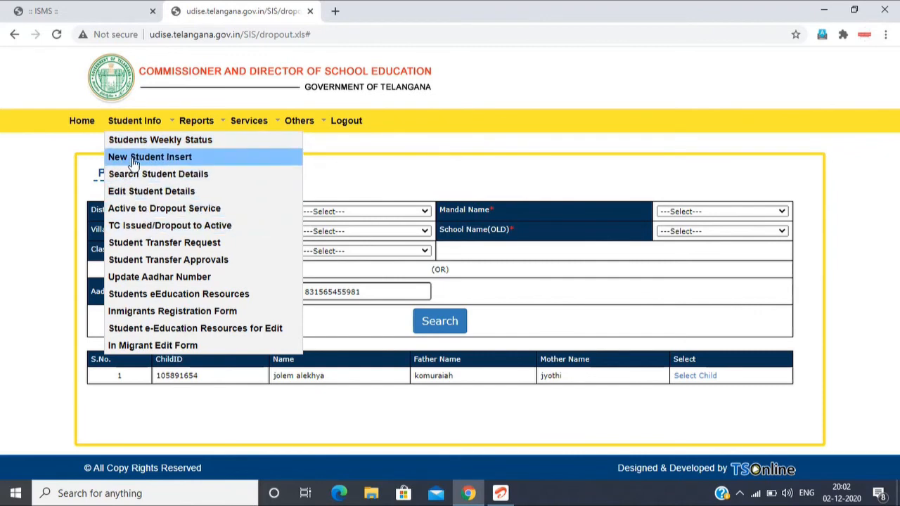
{"action": "left_click", "coordinate": [151, 159]}
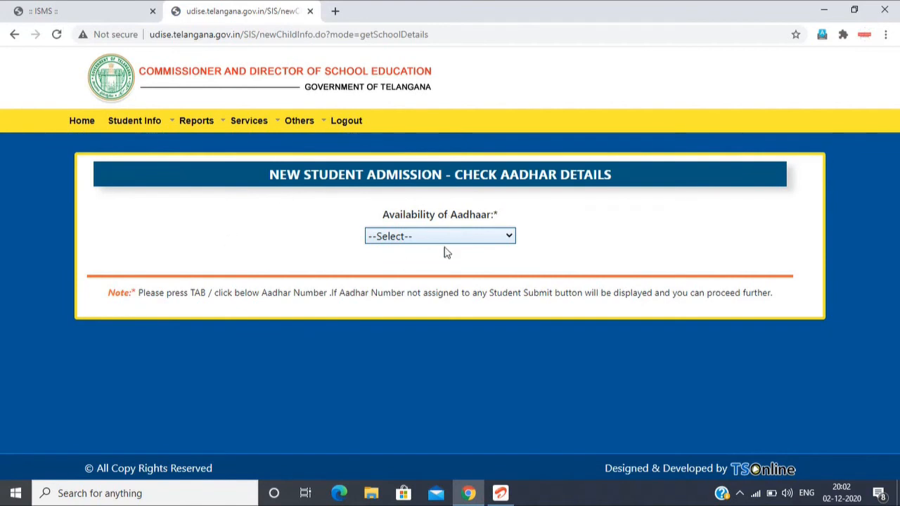
{"action": "left_click", "coordinate": [412, 236]}
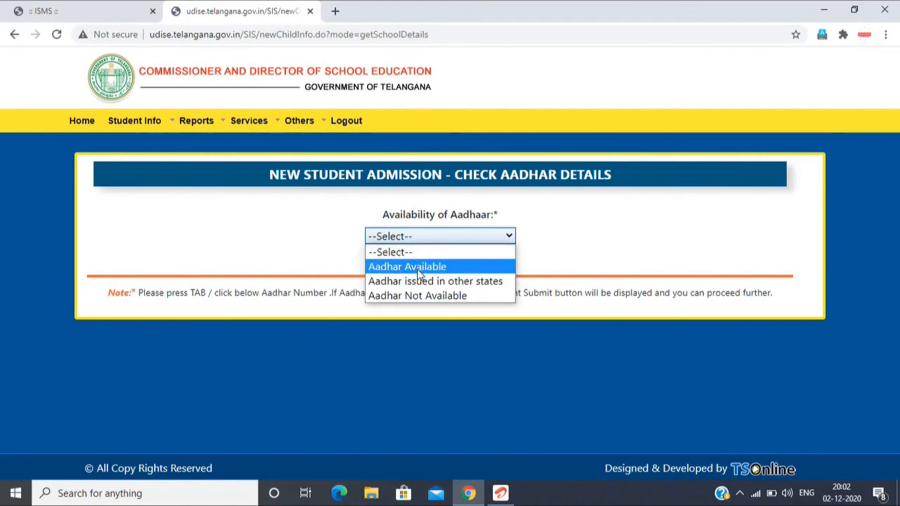
{"action": "left_click", "coordinate": [415, 266]}
Step: Check another student's Aadhaar number for an existing registration and dismiss the alert and the camera notification
{"action": "left_click", "coordinate": [409, 286]}
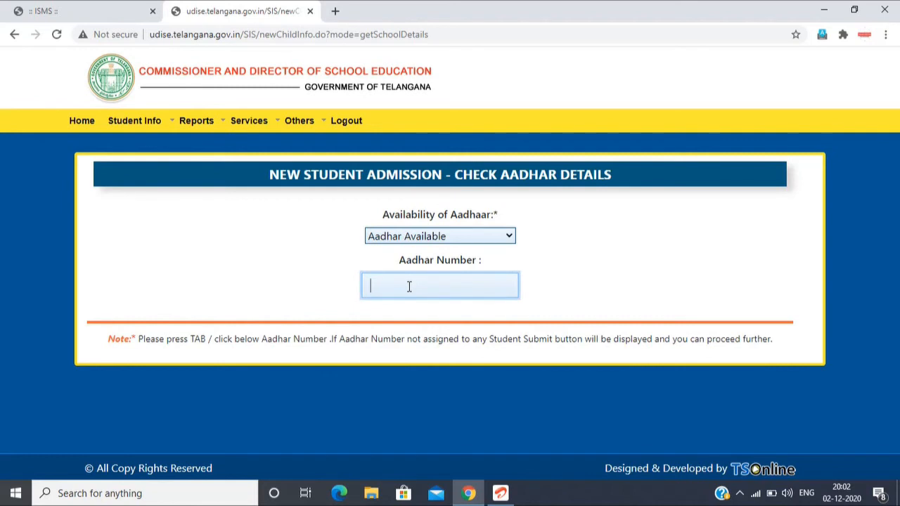
{"action": "left_click", "coordinate": [590, 279]}
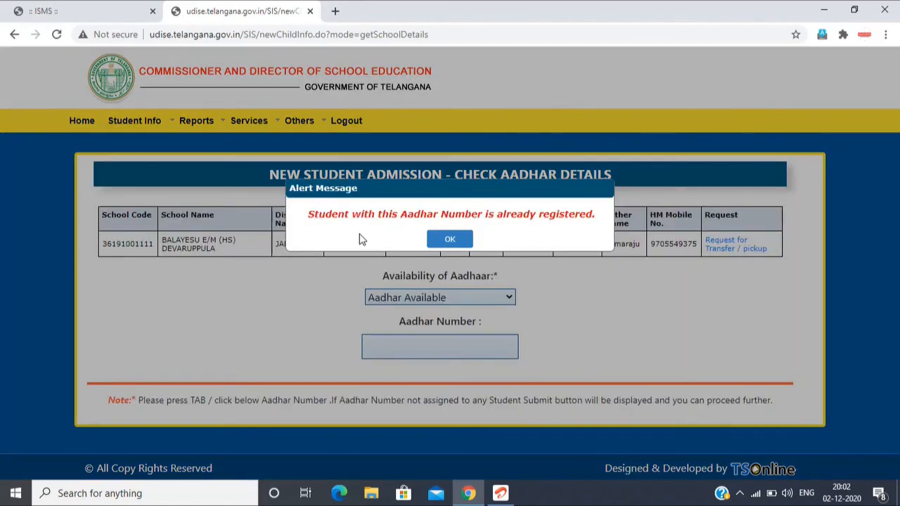
{"action": "left_click", "coordinate": [463, 243]}
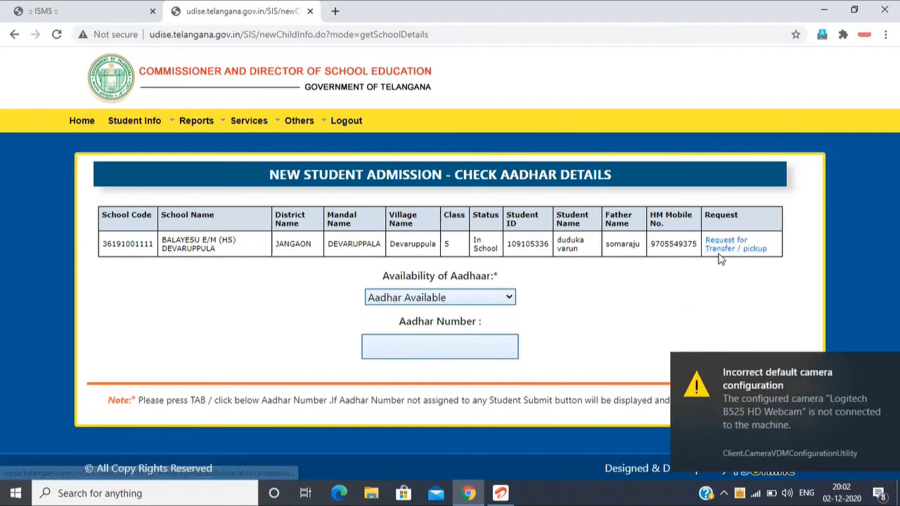
{"action": "left_click", "coordinate": [876, 364]}
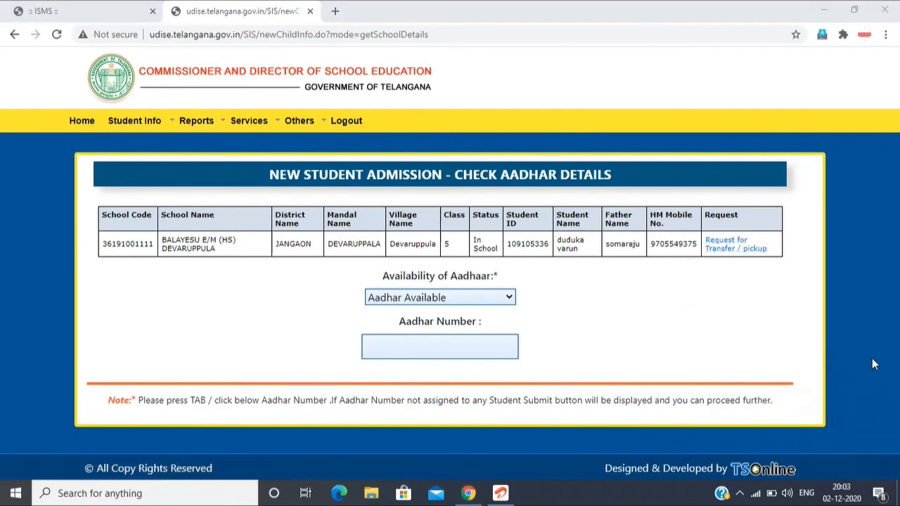
Step: Submit a transfer/pickup request for the matching student with dropout date 16/06/2020 and reason MPUPS BKPALLY
{"action": "left_click", "coordinate": [728, 252]}
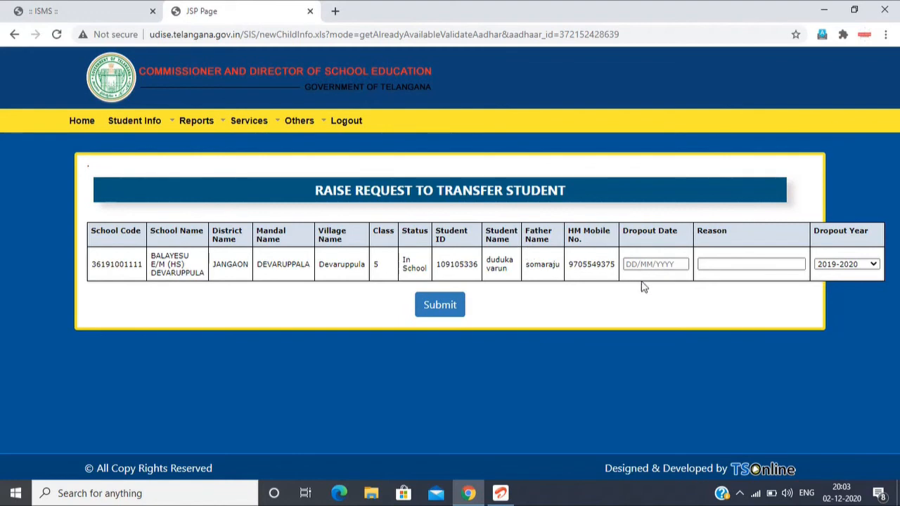
{"action": "left_click", "coordinate": [628, 264]}
{"action": "type", "text": "16/06/2020"}
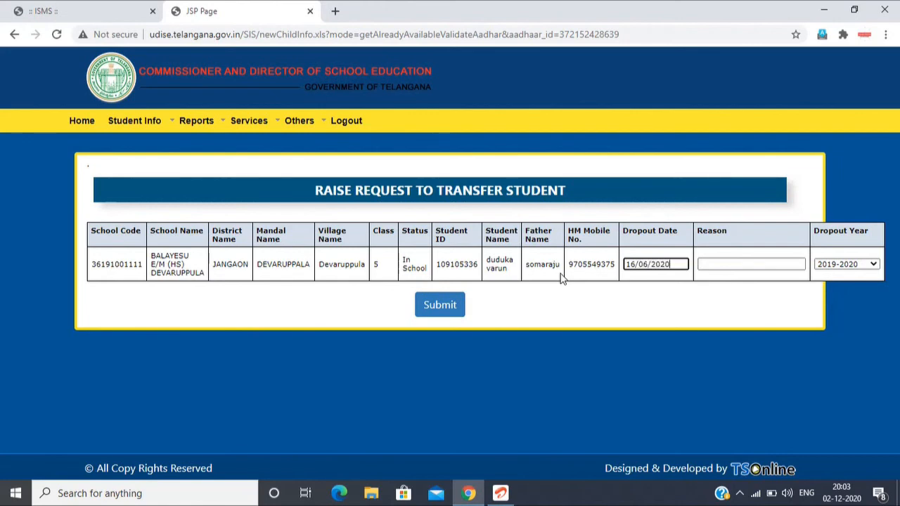
{"action": "left_click", "coordinate": [772, 264]}
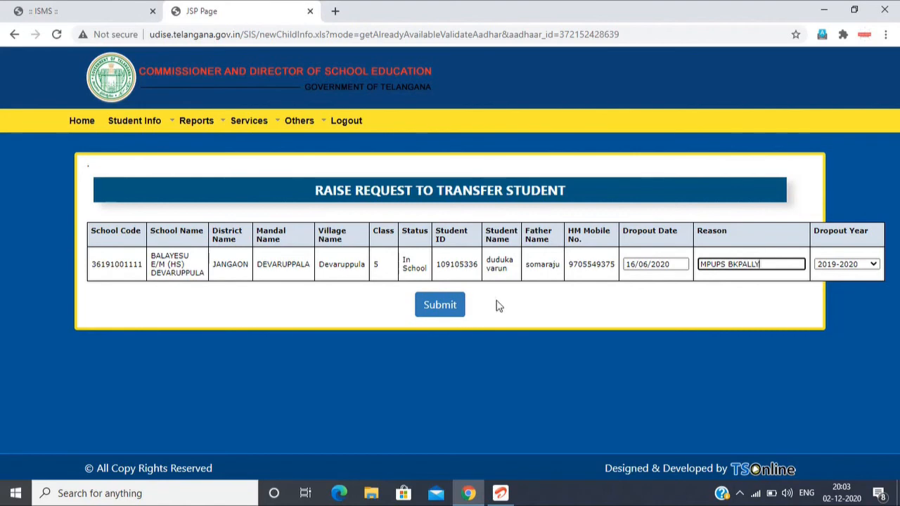
{"action": "left_click", "coordinate": [443, 307]}
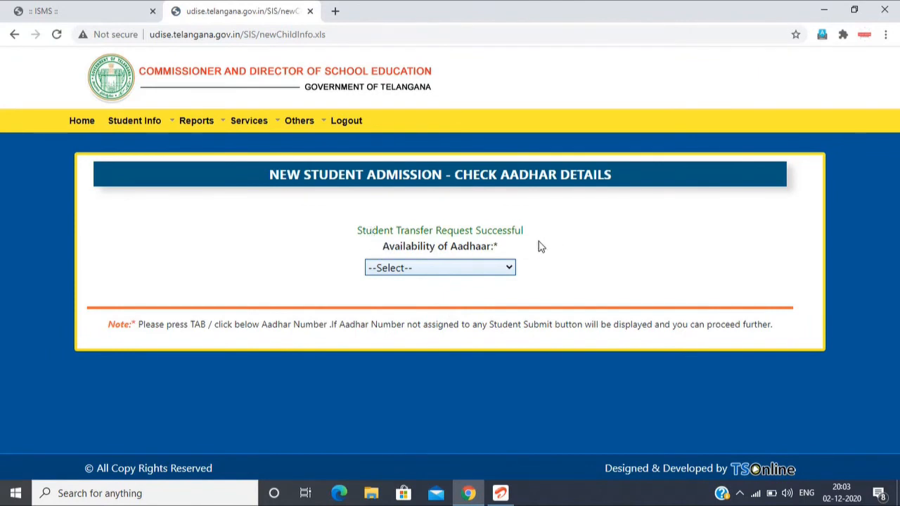
Step: Open Student Transfer Request and set the district to 3619-JANGAON and the mandal to 361908-JANGAON
{"action": "mouse_move", "coordinate": [149, 121]}
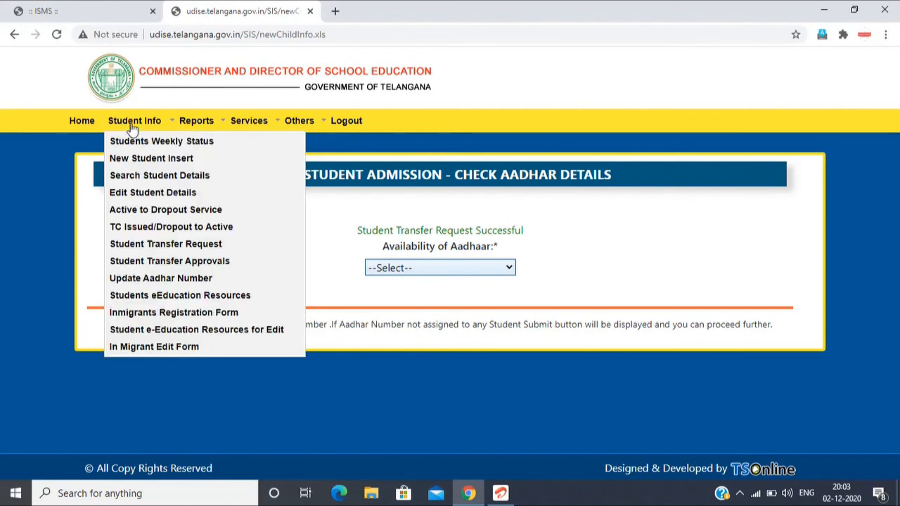
{"action": "left_click", "coordinate": [149, 248]}
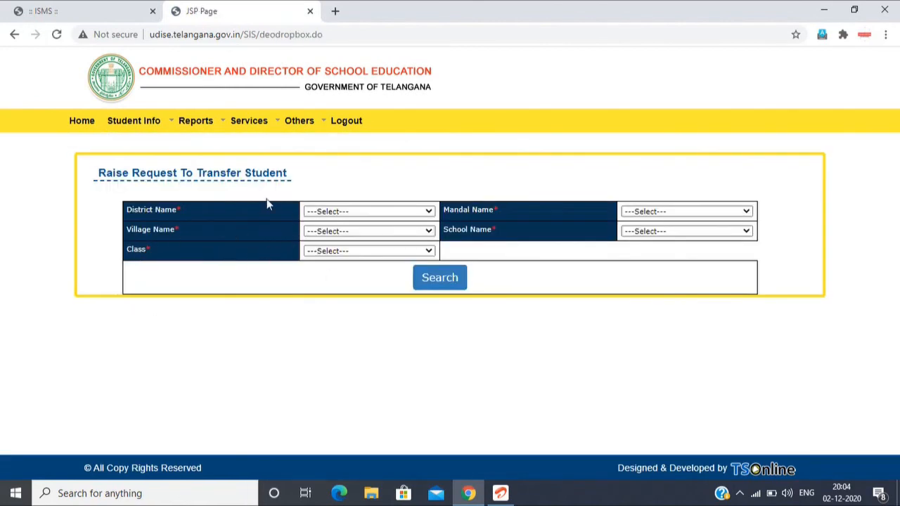
{"action": "left_click", "coordinate": [325, 211]}
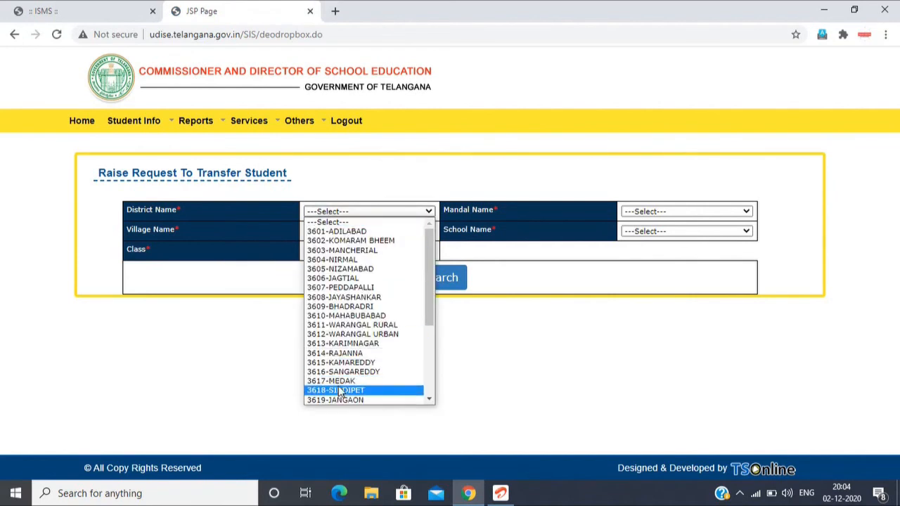
{"action": "left_click", "coordinate": [345, 402]}
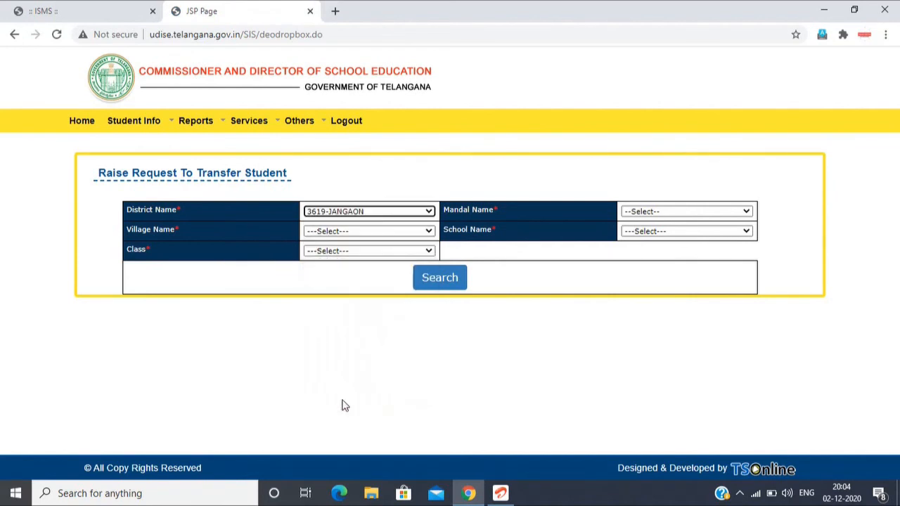
{"action": "left_click", "coordinate": [650, 213]}
{"action": "left_click", "coordinate": [657, 297]}
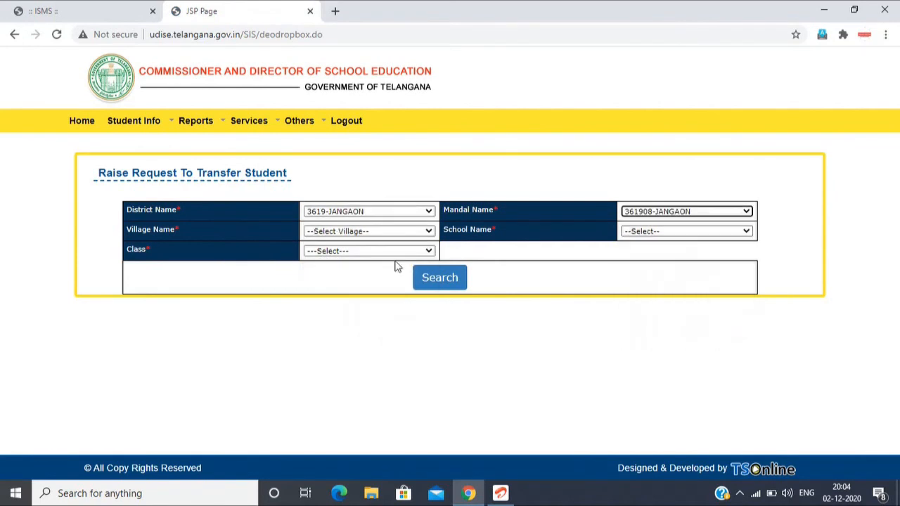
{"action": "left_click", "coordinate": [363, 233]}
{"action": "scroll", "coordinate": [380, 404], "scroll_direction": "down", "scroll_amount": 1}
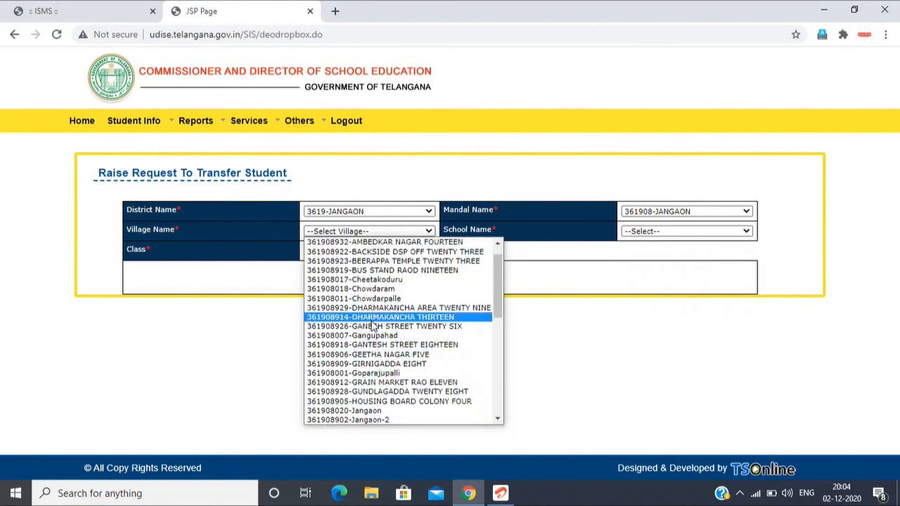
{"action": "left_click", "coordinate": [374, 289]}
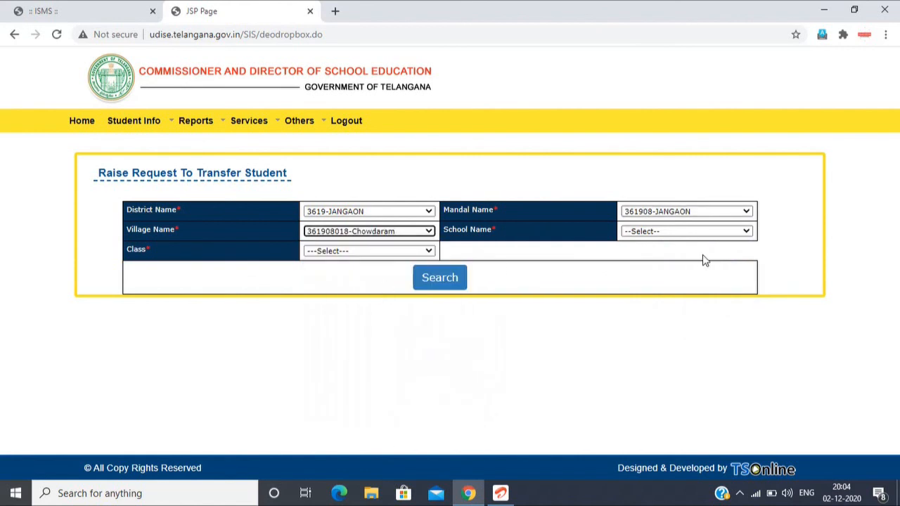
{"action": "left_click", "coordinate": [667, 232]}
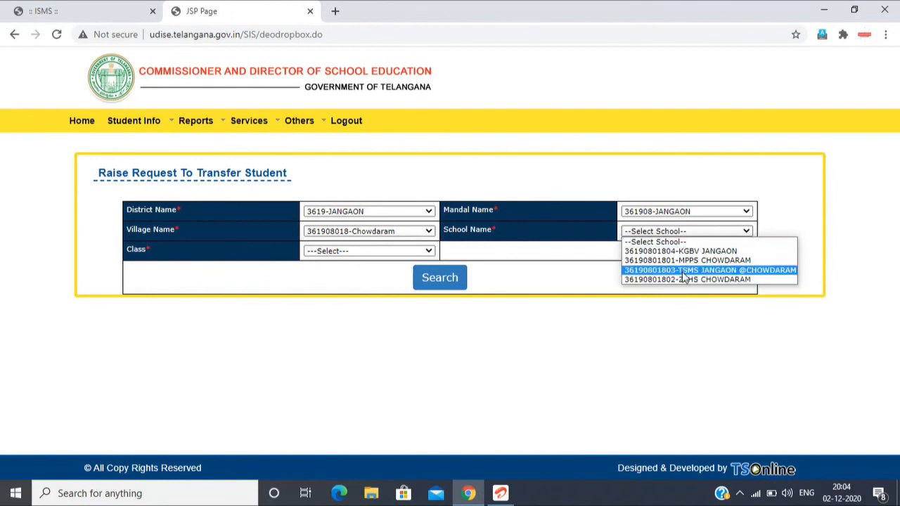
{"action": "left_click", "coordinate": [700, 261]}
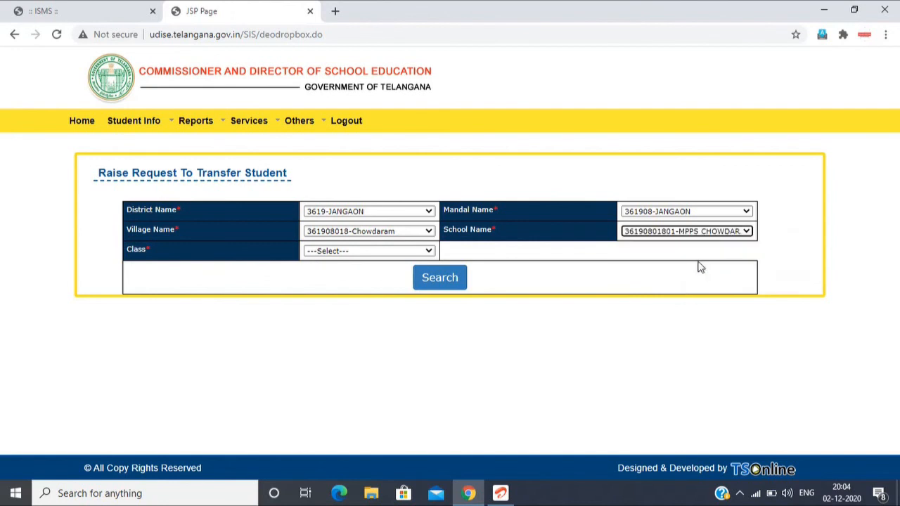
Step: Try to search the chosen school for students in class 6
{"action": "left_click", "coordinate": [342, 253]}
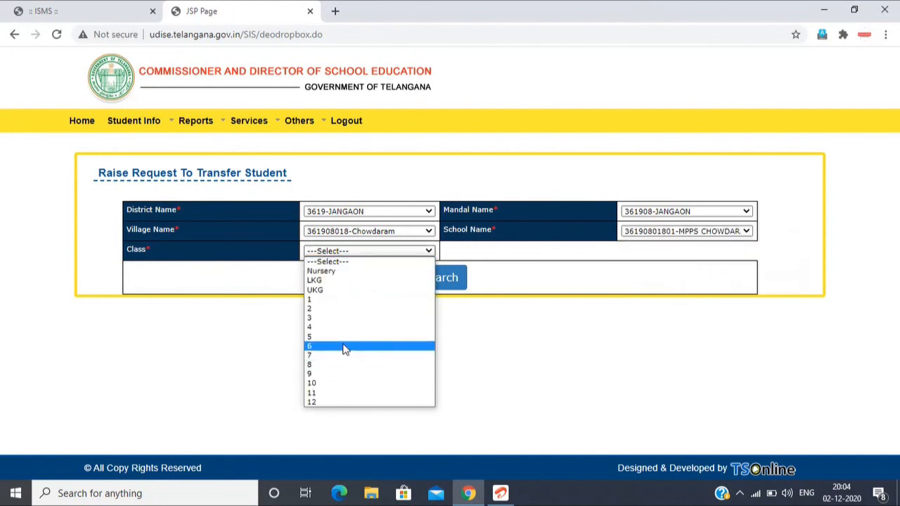
{"action": "left_click", "coordinate": [346, 346]}
{"action": "left_click", "coordinate": [438, 276]}
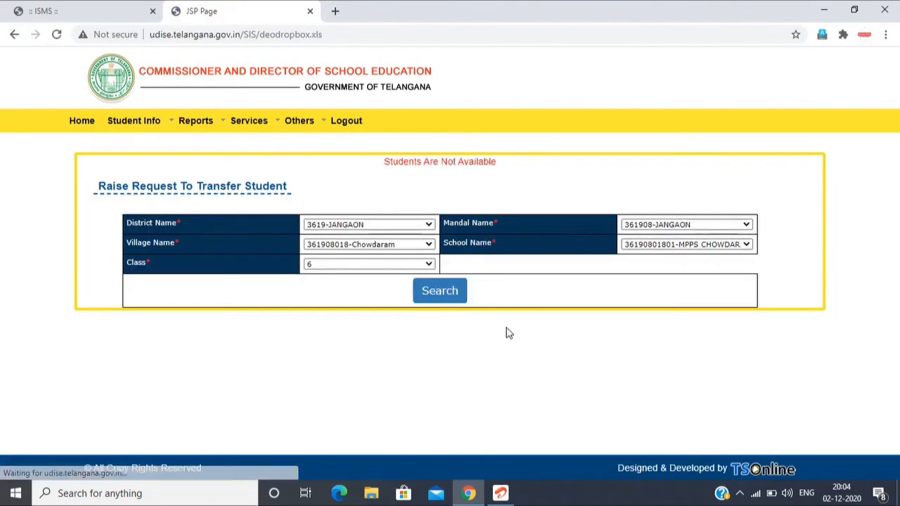
Step: Set the class to 2 and search the school's students again
{"action": "left_click", "coordinate": [382, 267]}
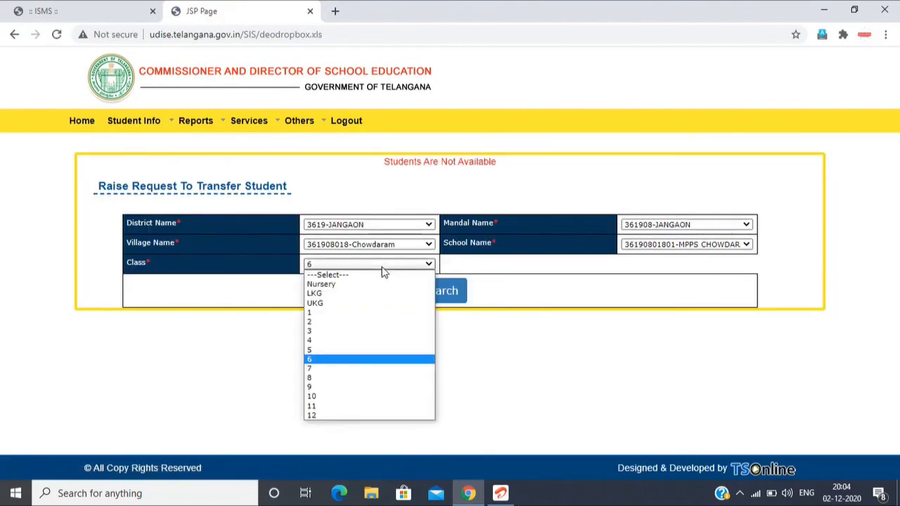
{"action": "left_click", "coordinate": [359, 322]}
{"action": "left_click", "coordinate": [426, 301]}
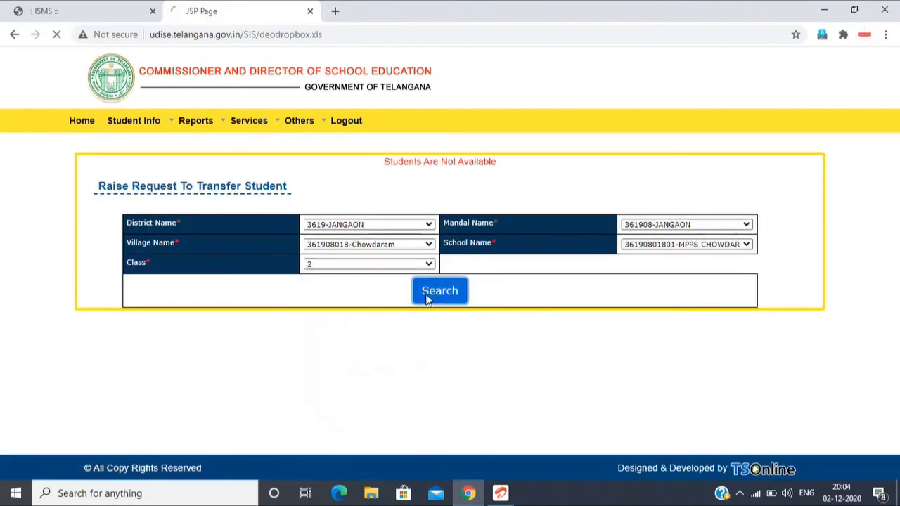
Step: Select the second student in the class 2 list and enter 02/10/2020 as the transfer request date, leaving the reason field ready for entry
{"action": "scroll", "coordinate": [426, 299], "scroll_direction": "down", "scroll_amount": 2}
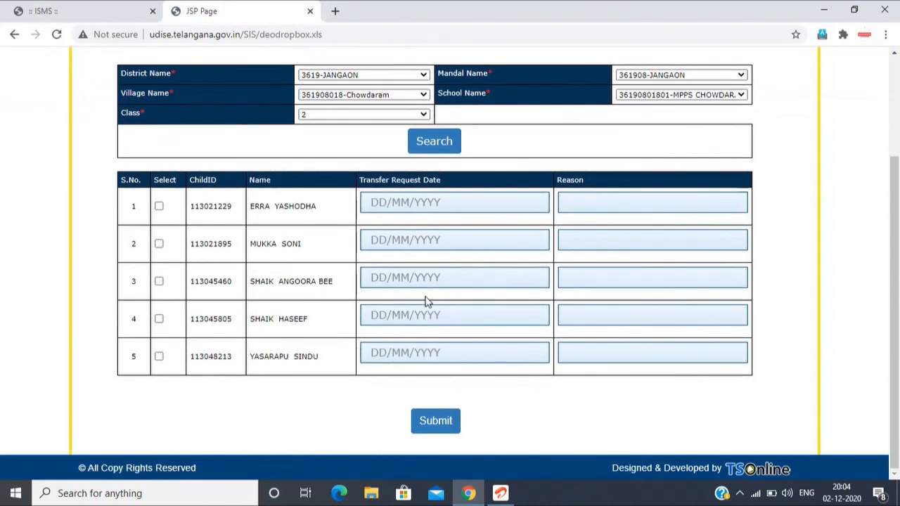
{"action": "left_click", "coordinate": [158, 246]}
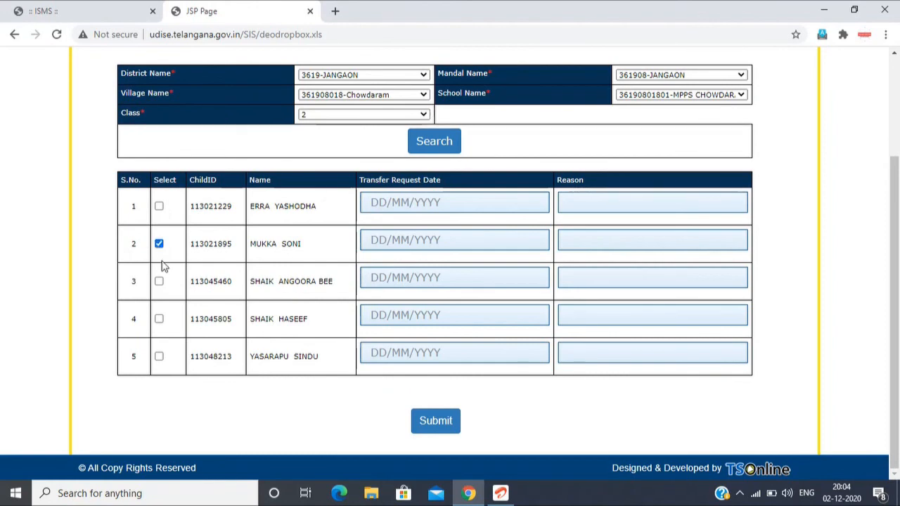
{"action": "left_click", "coordinate": [373, 239]}
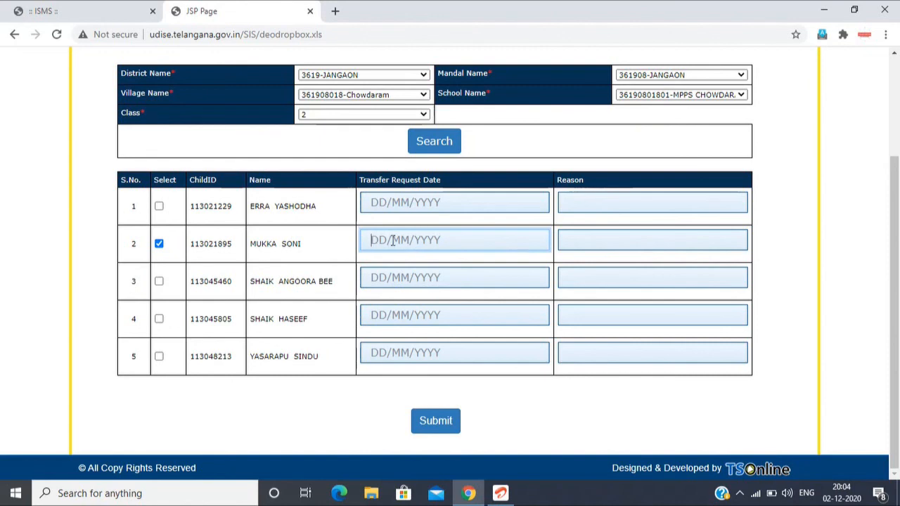
{"action": "type", "text": "0"}
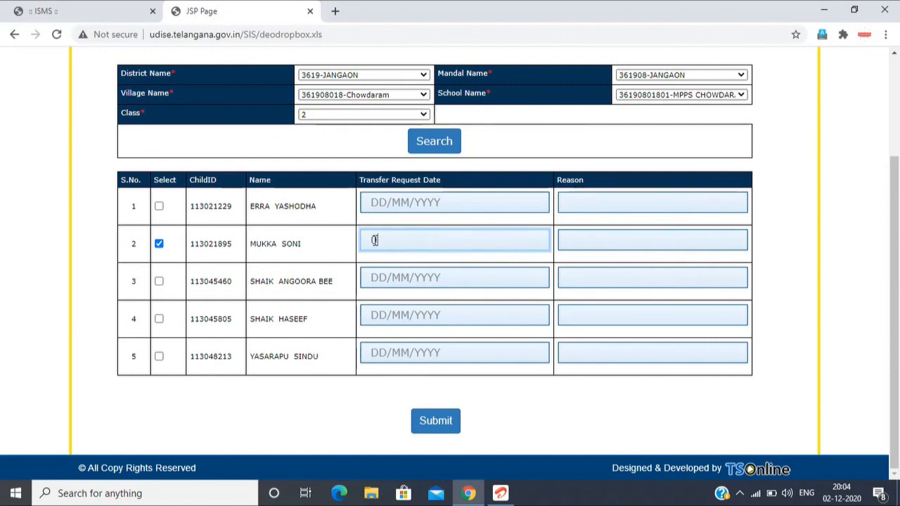
{"action": "type", "text": "2/10/2020"}
{"action": "left_click", "coordinate": [599, 241]}
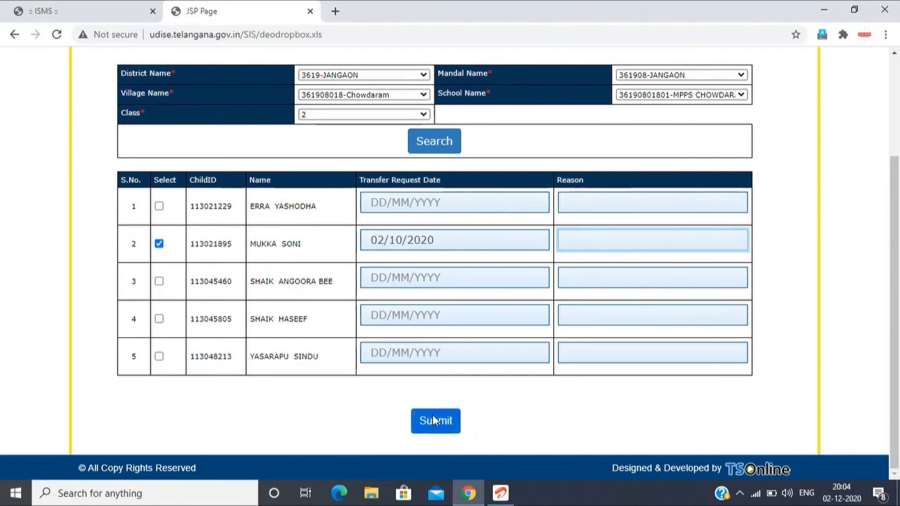
{"action": "scroll", "coordinate": [434, 420], "scroll_direction": "up", "scroll_amount": 2}
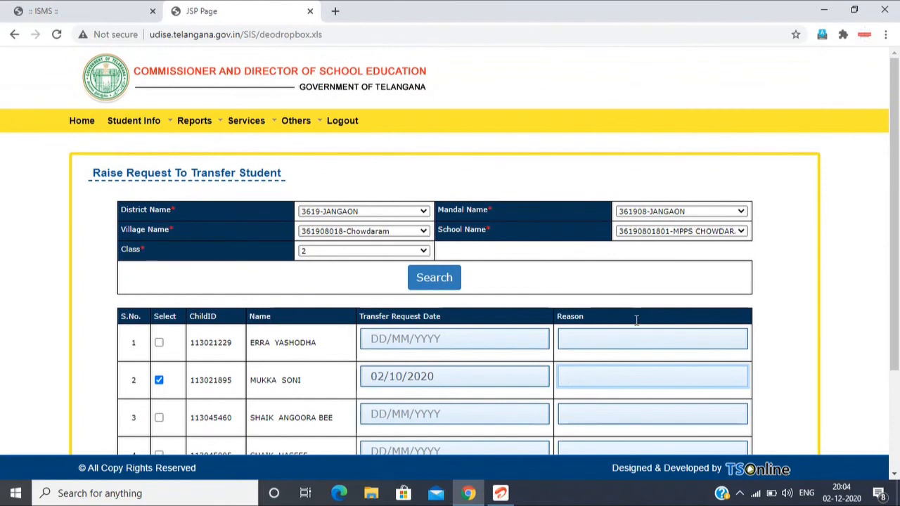
{"action": "scroll", "coordinate": [481, 357], "scroll_direction": "down", "scroll_amount": 2}
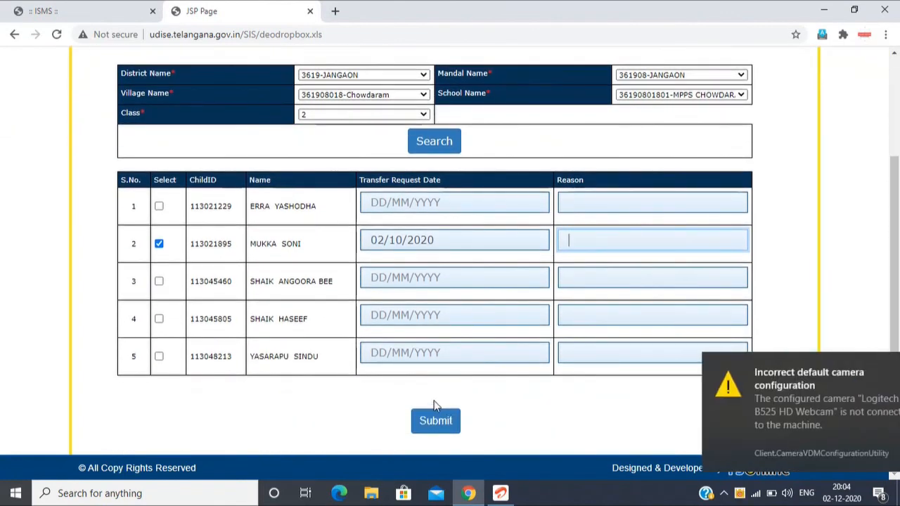
{"action": "left_click", "coordinate": [876, 368]}
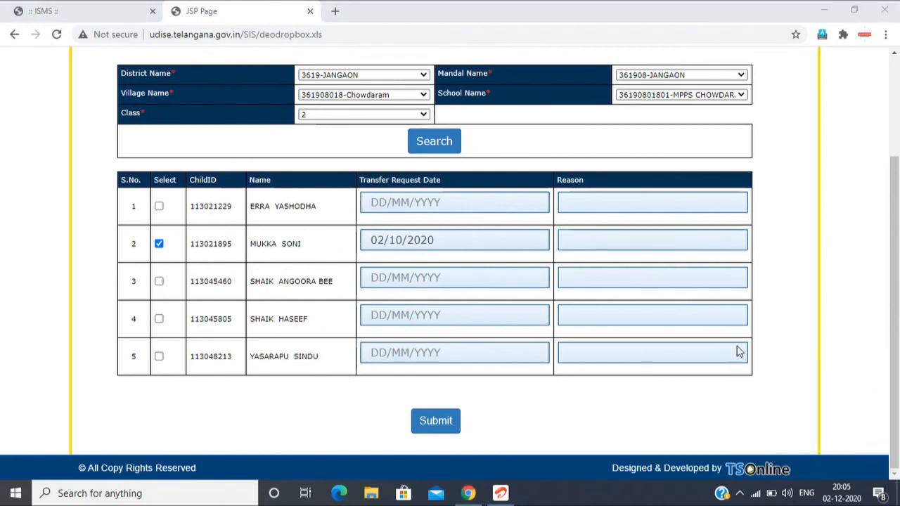
Step: Open Student Transfer Approvals and view the pending transfer records for MPUPS BANDAKOTHAPALLY
{"action": "scroll", "coordinate": [531, 304], "scroll_direction": "up", "scroll_amount": 2}
{"action": "mouse_move", "coordinate": [150, 119]}
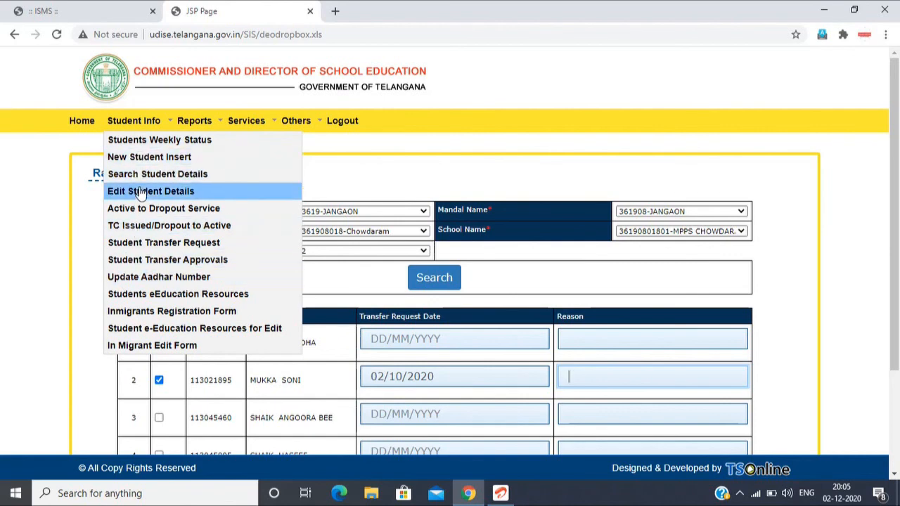
{"action": "left_click", "coordinate": [181, 262]}
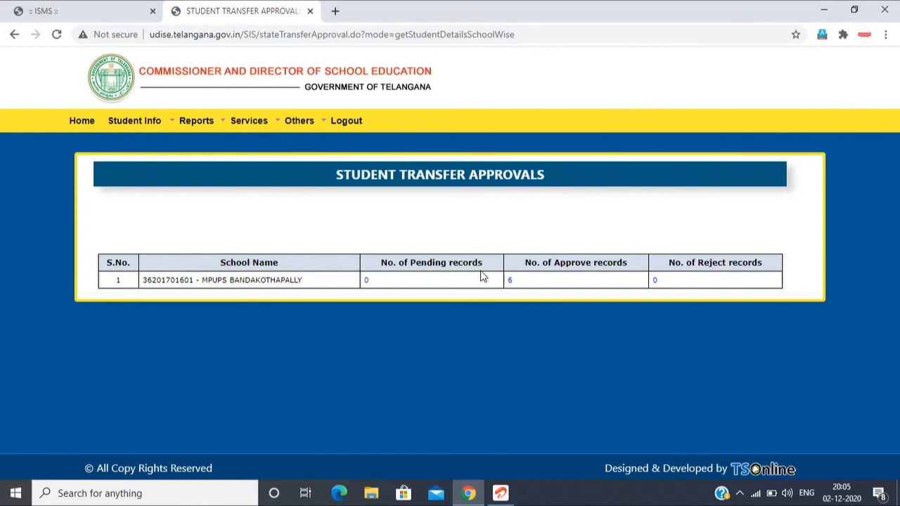
{"action": "left_click", "coordinate": [366, 280]}
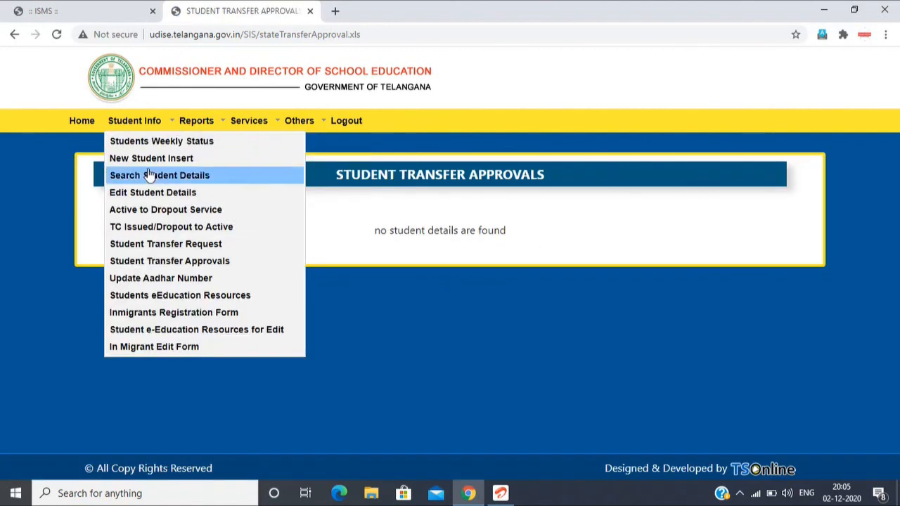
Step: Reopen Student Transfer Approvals, view the school's approved transfer records, and return to the school summary
{"action": "left_click", "coordinate": [157, 264]}
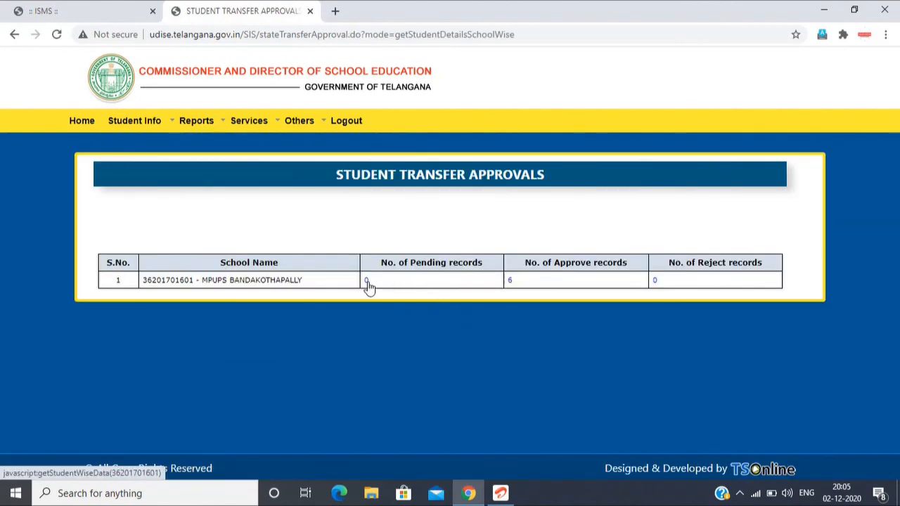
{"action": "left_click", "coordinate": [510, 282]}
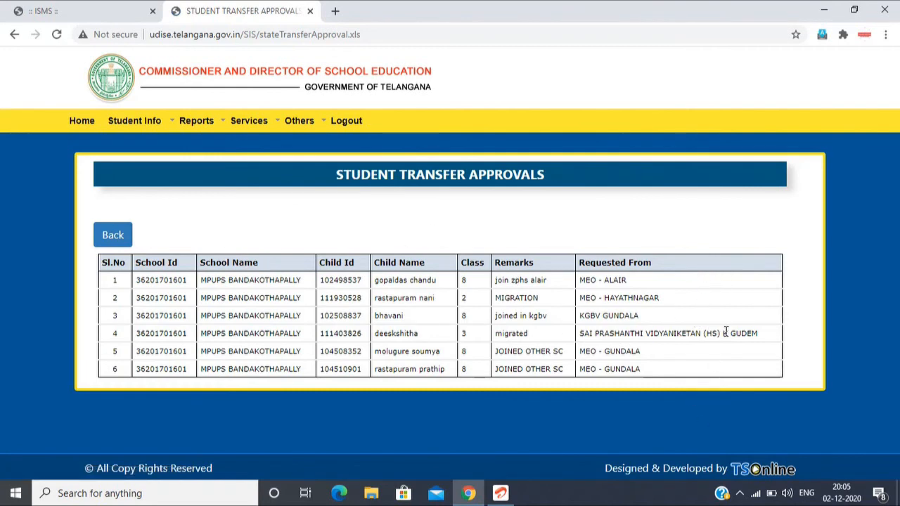
{"action": "left_click", "coordinate": [116, 239]}
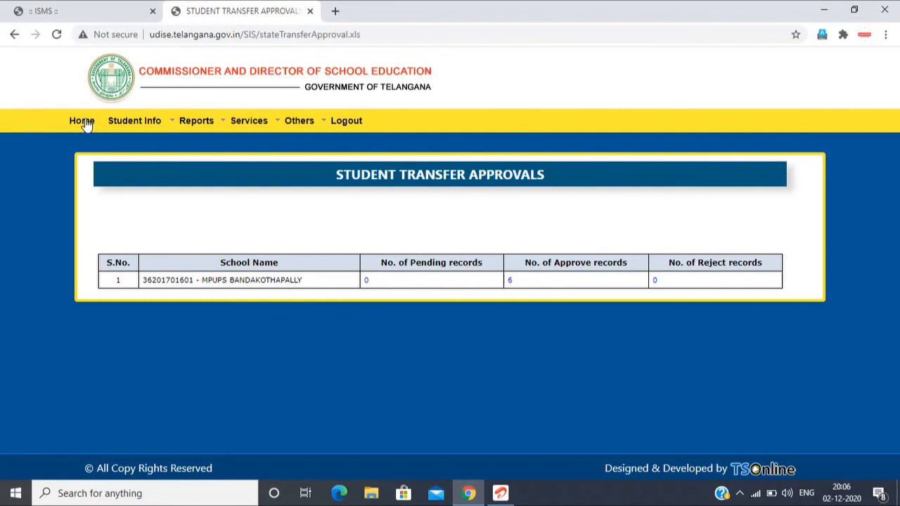
{"action": "mouse_move", "coordinate": [140, 128]}
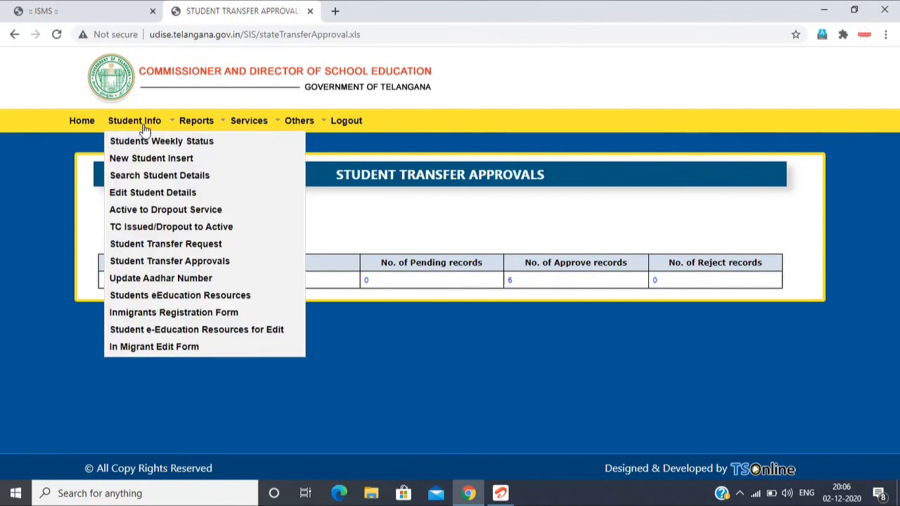